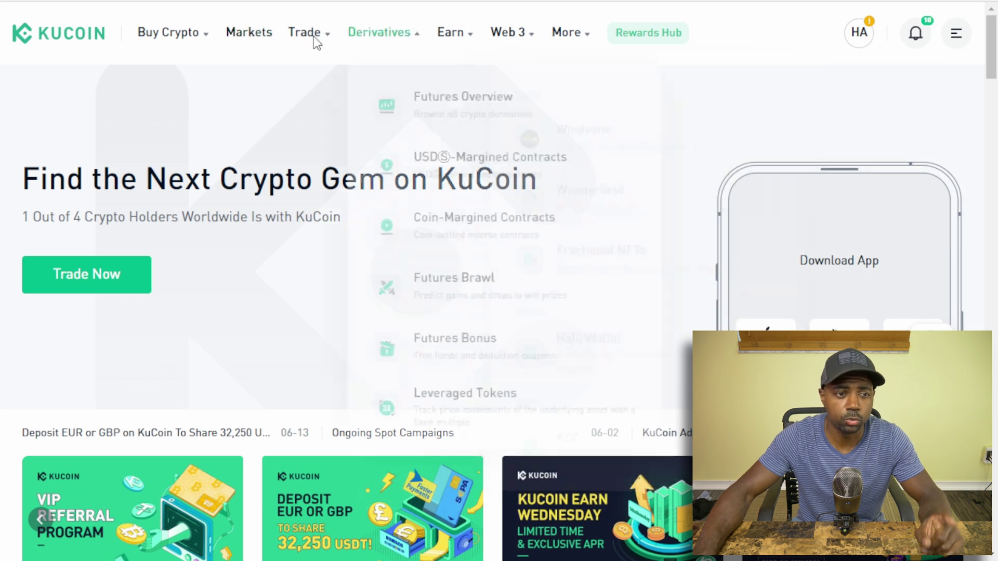
pyautogui.click(860, 44)
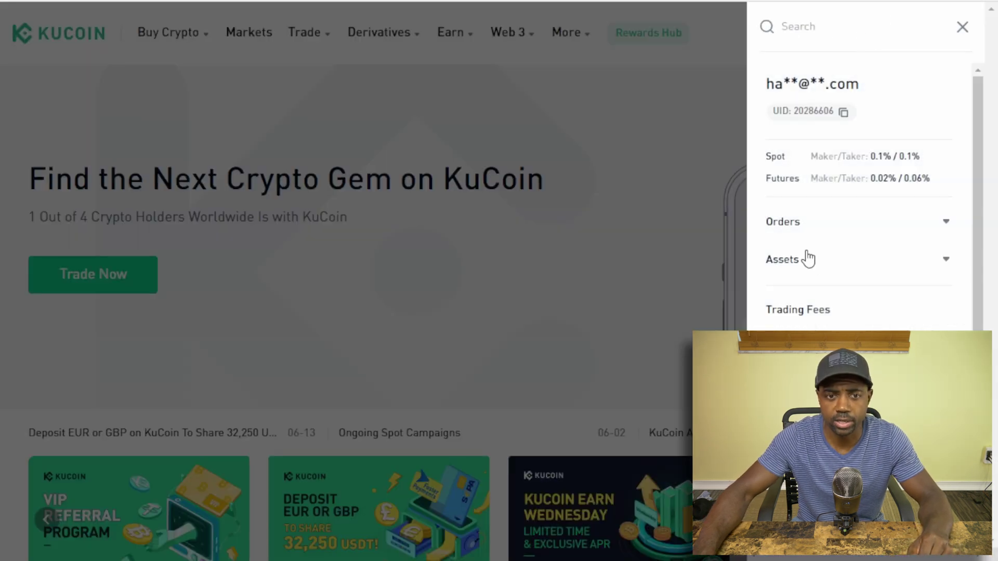
pyautogui.click(795, 264)
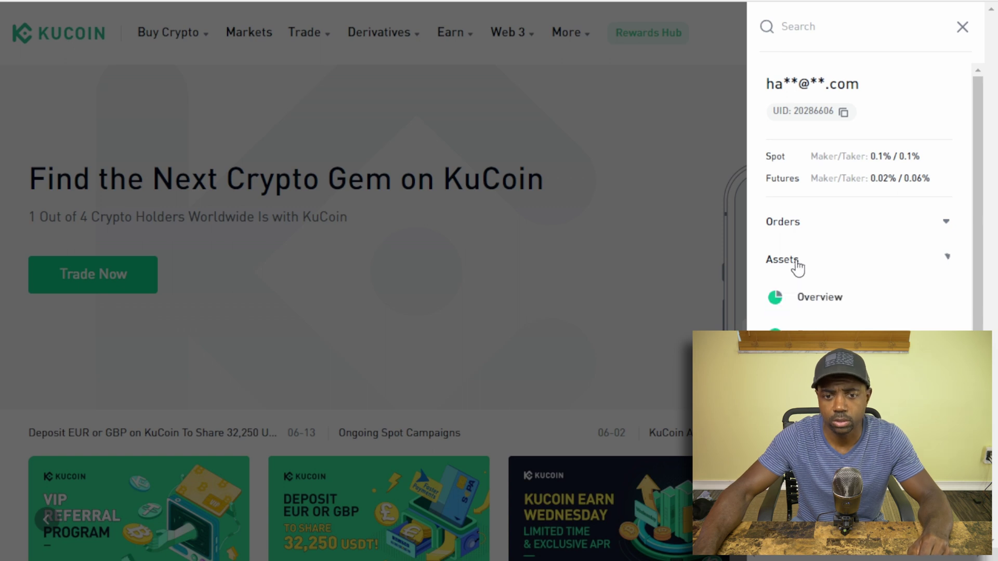
pyautogui.click(829, 304)
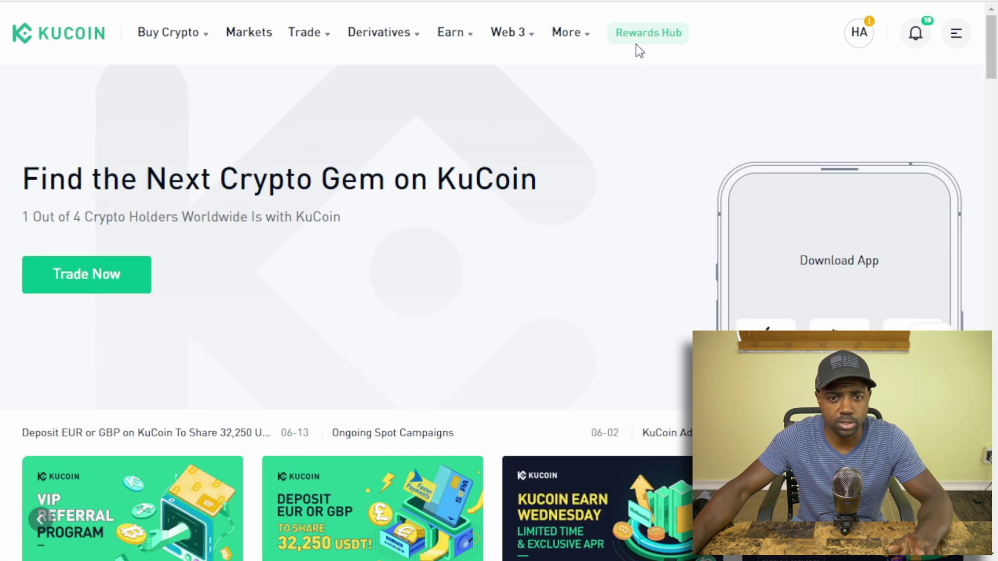
# Open the overview of the account's assets
pyautogui.click(860, 34)
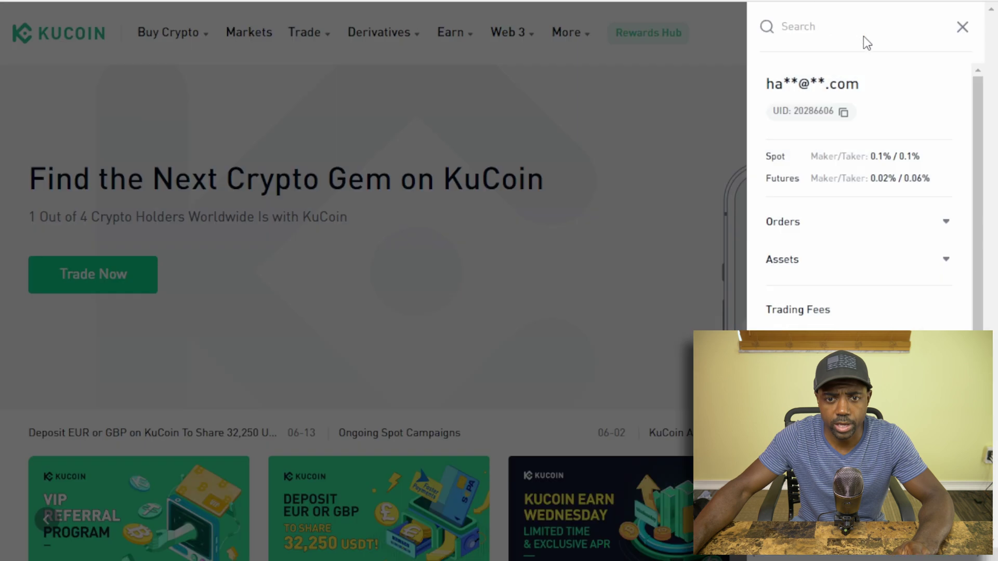
pyautogui.click(810, 265)
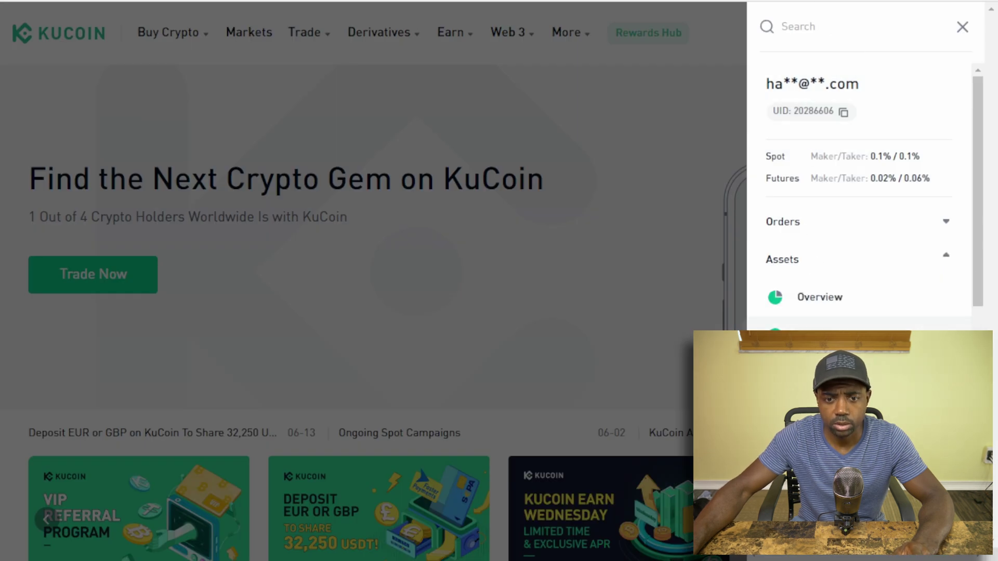
pyautogui.click(818, 297)
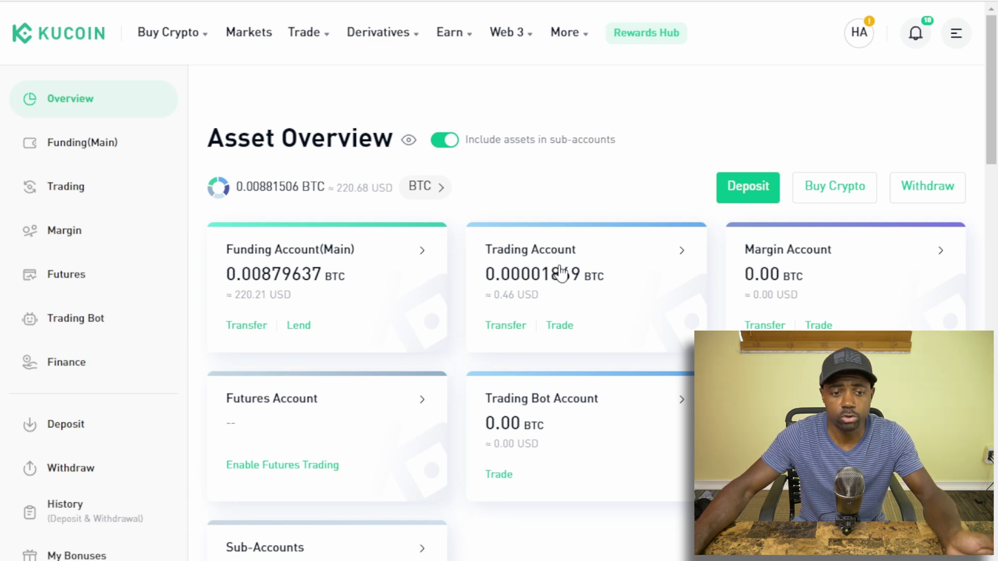
# Transfer 100 USDT from the Funding Account (Main) to the Trading Account
pyautogui.click(244, 328)
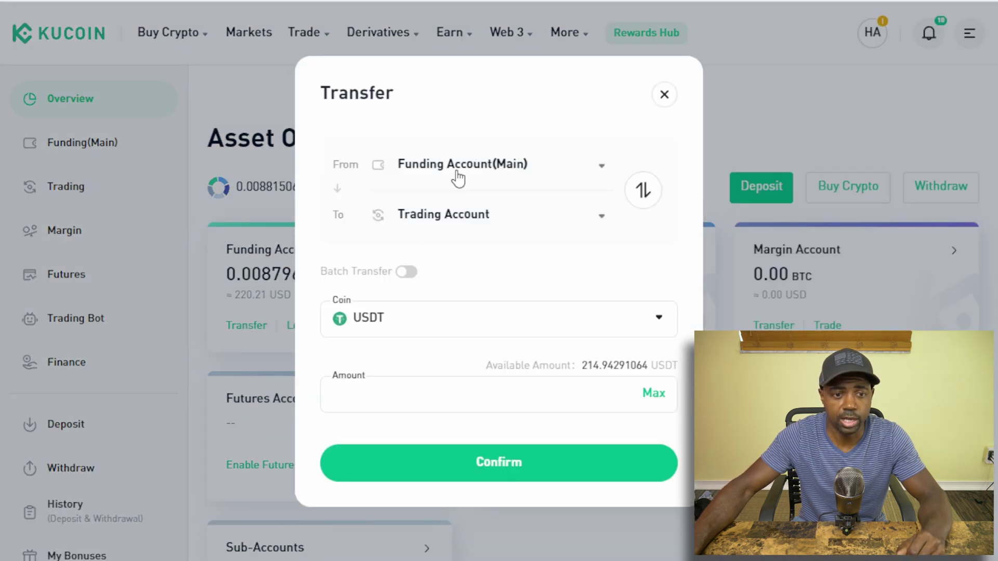
pyautogui.click(573, 398)
pyautogui.write('100')
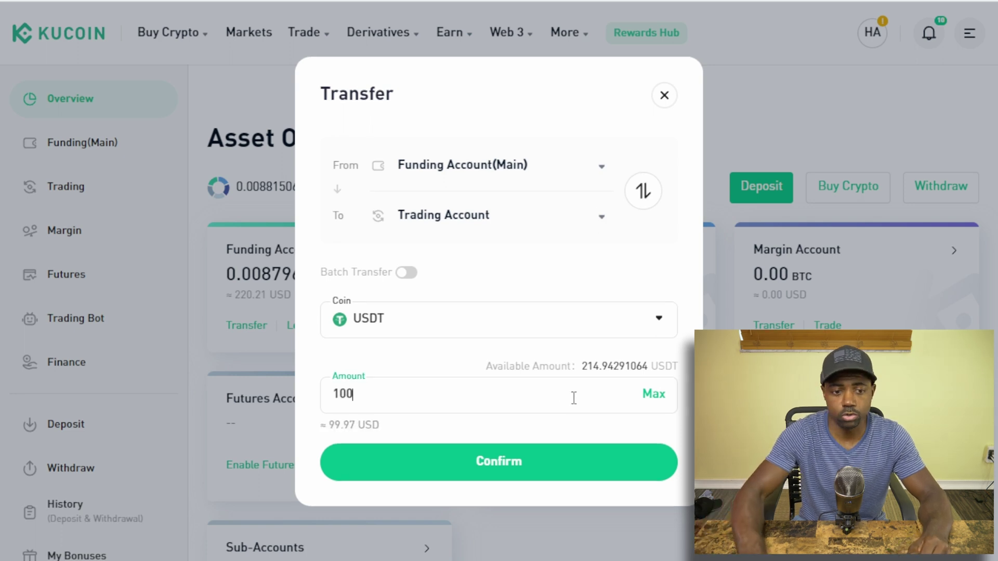
pyautogui.click(493, 467)
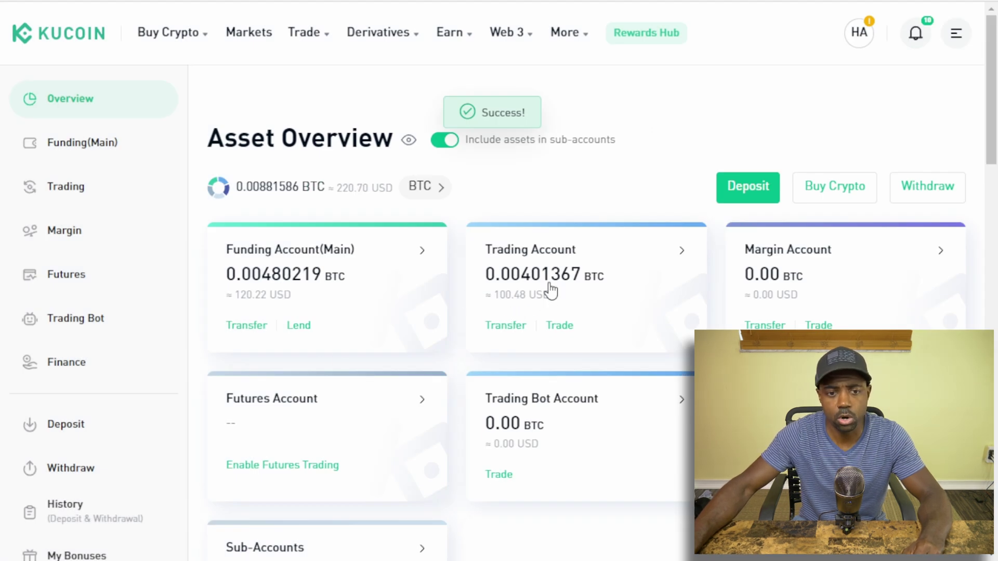
# Search the markets for xrp and open the trading page for XRP
pyautogui.click(245, 37)
pyautogui.write('xrp')
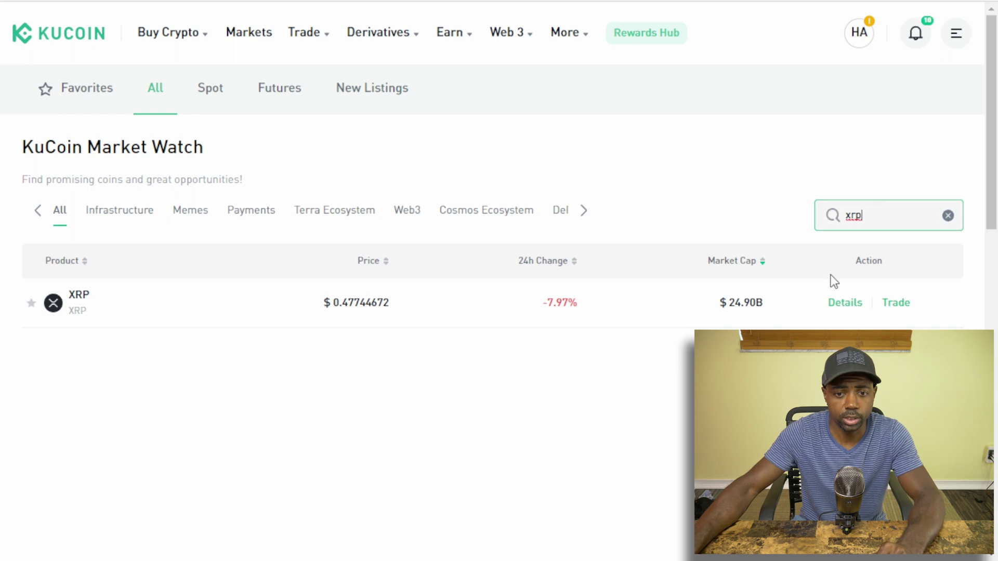
pyautogui.click(905, 310)
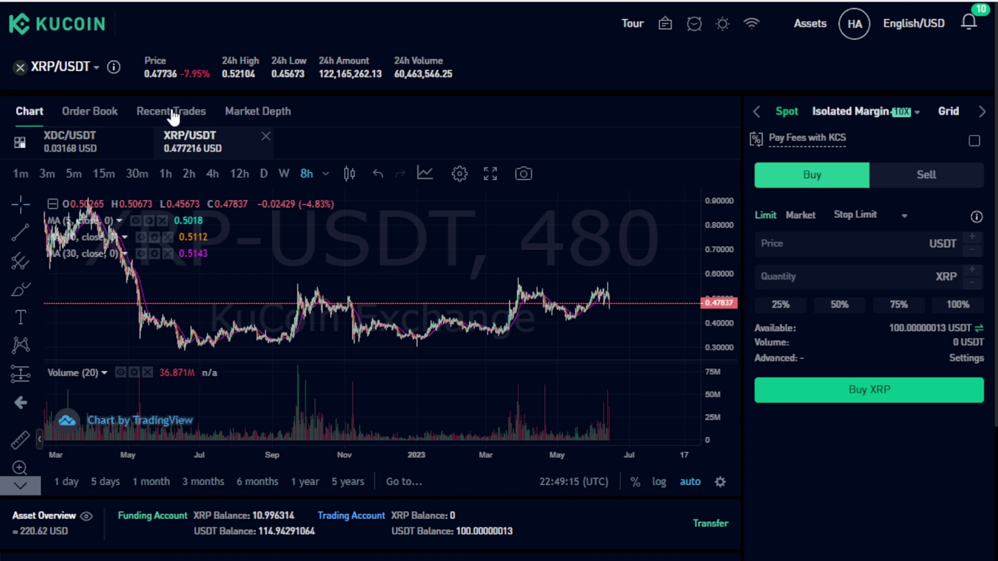
# Show the XRP/USDT order book and set the limit buy price to the latest market price, 0.47828 USDT
pyautogui.click(86, 112)
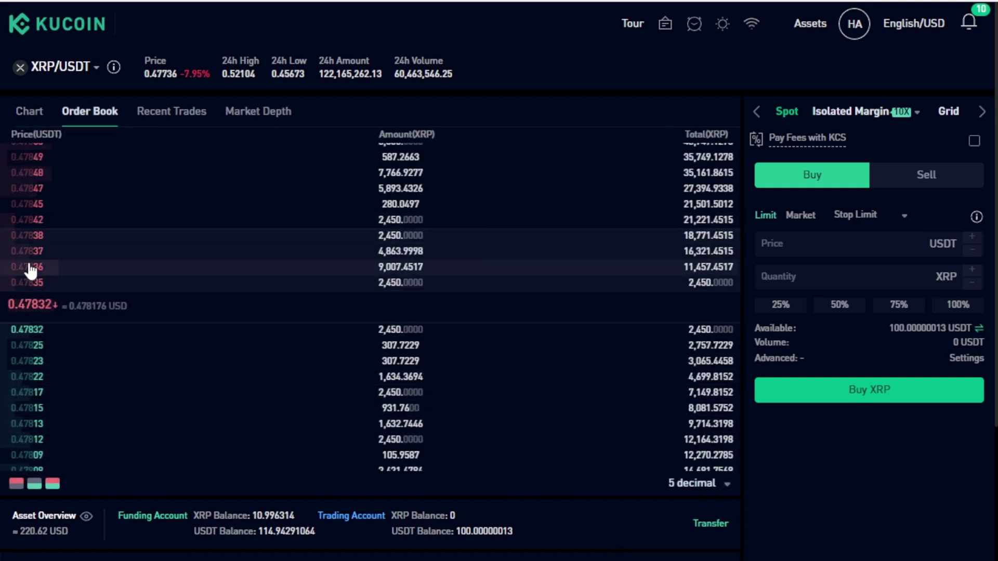
pyautogui.moveTo(21, 307)
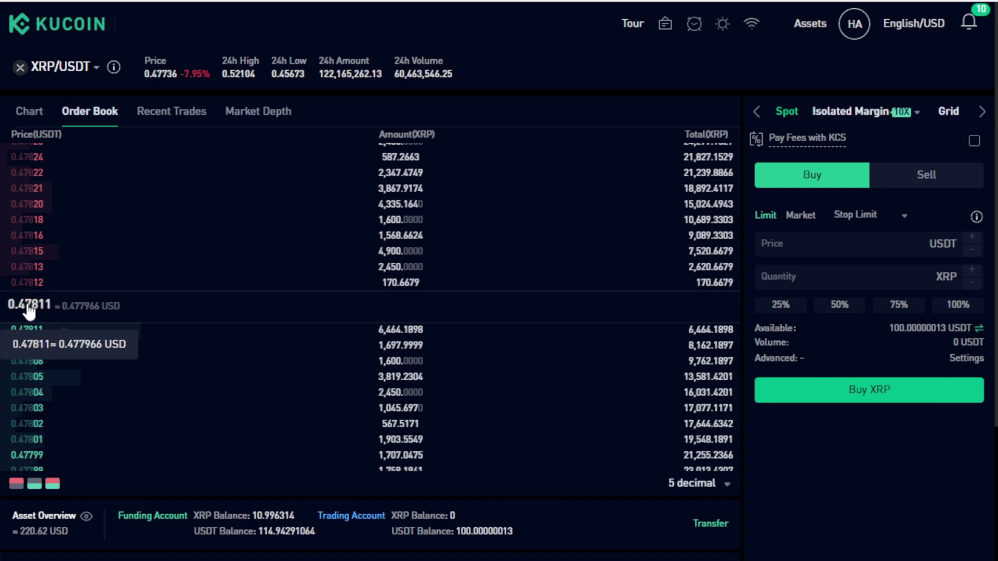
pyautogui.click(28, 307)
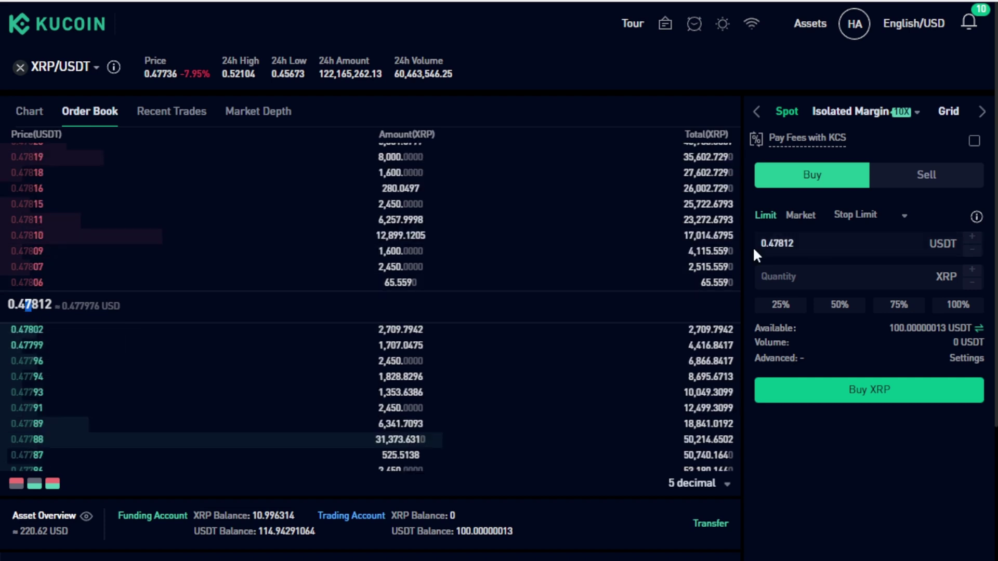
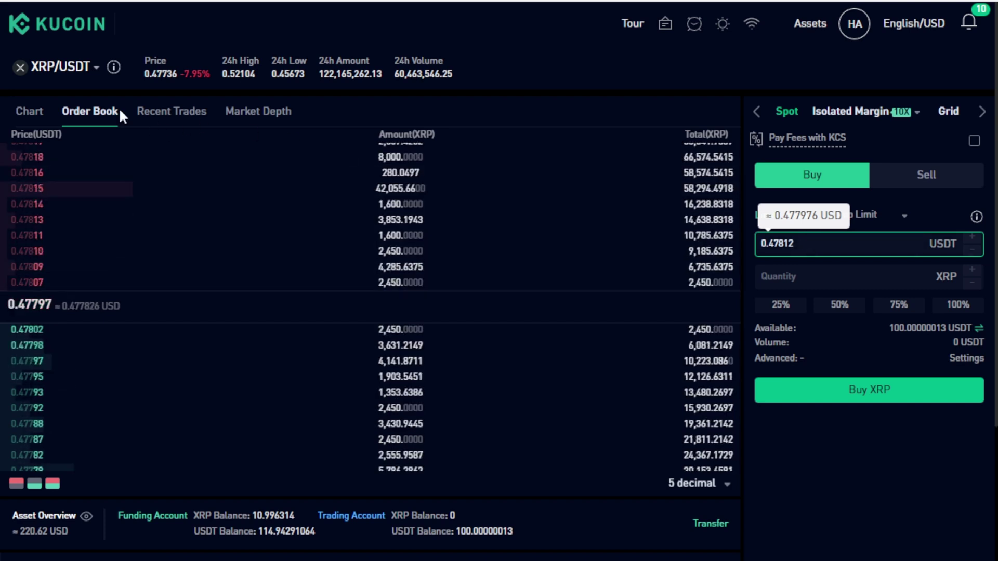
pyautogui.click(30, 307)
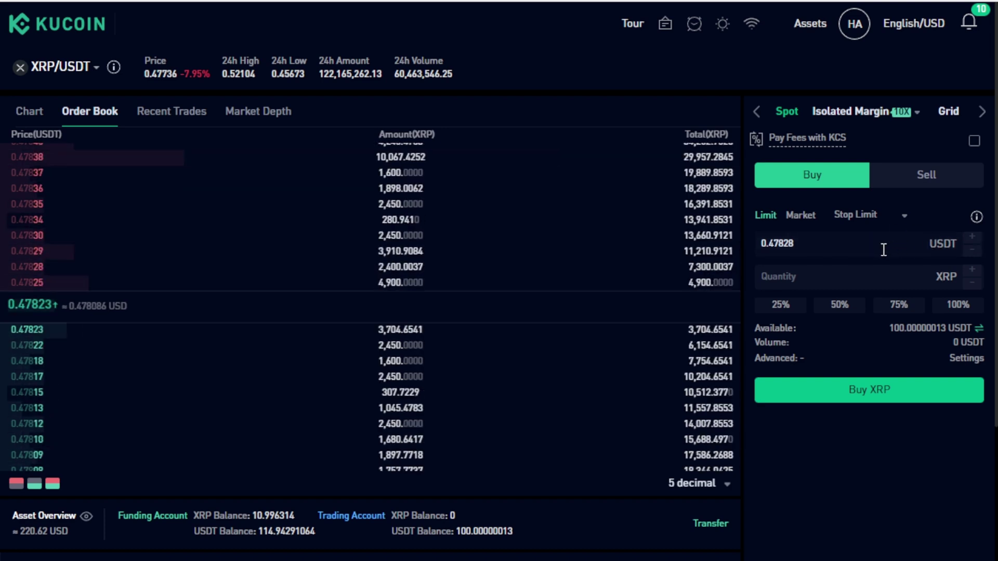
# Set the quantity to 100% of the available USDT and place the limit buy order for 208.8736 XRP at 0.47803 USDT
pyautogui.click(816, 275)
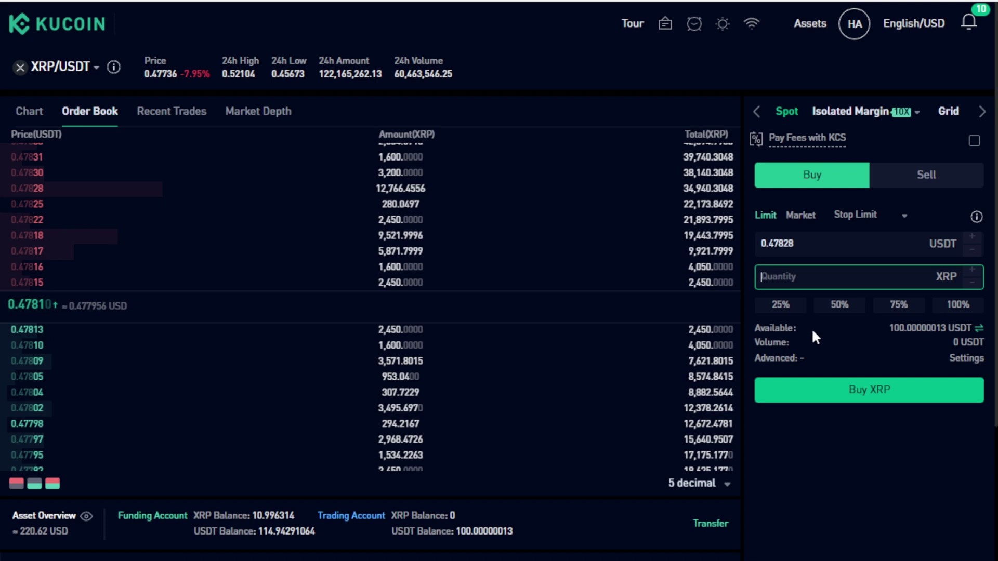
pyautogui.moveTo(756, 328); pyautogui.dragTo(920, 331)
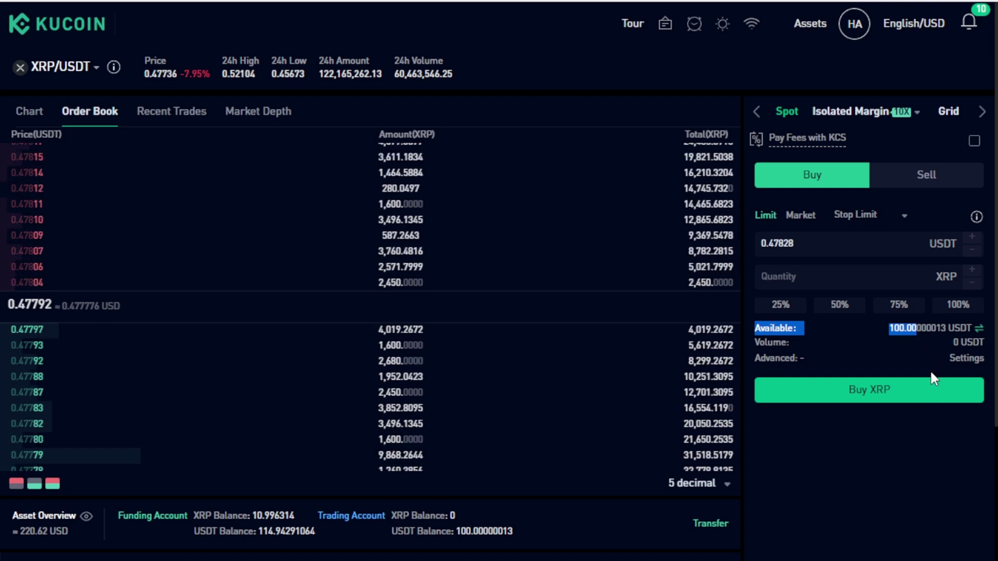
pyautogui.click(786, 282)
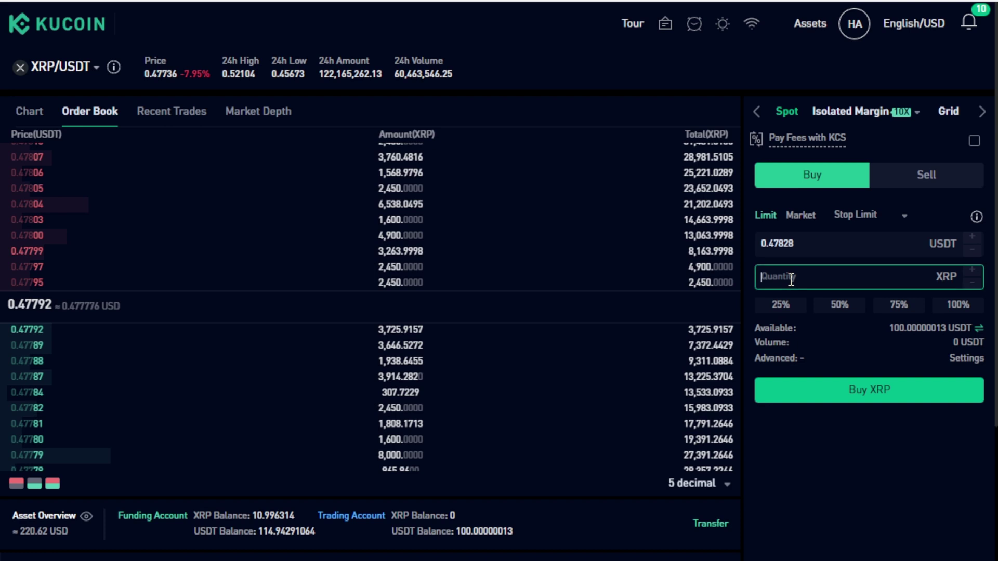
pyautogui.click(958, 310)
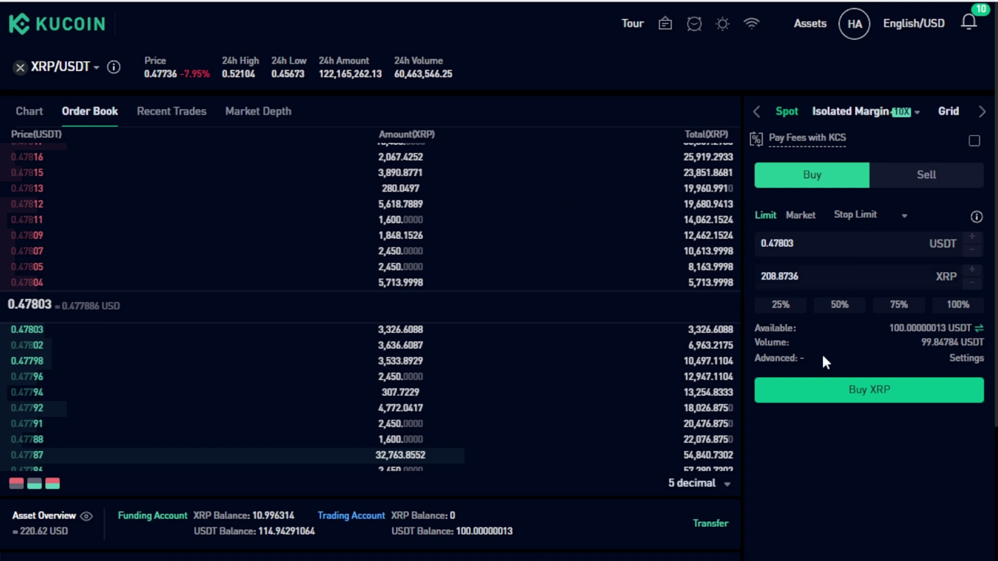
pyautogui.click(863, 392)
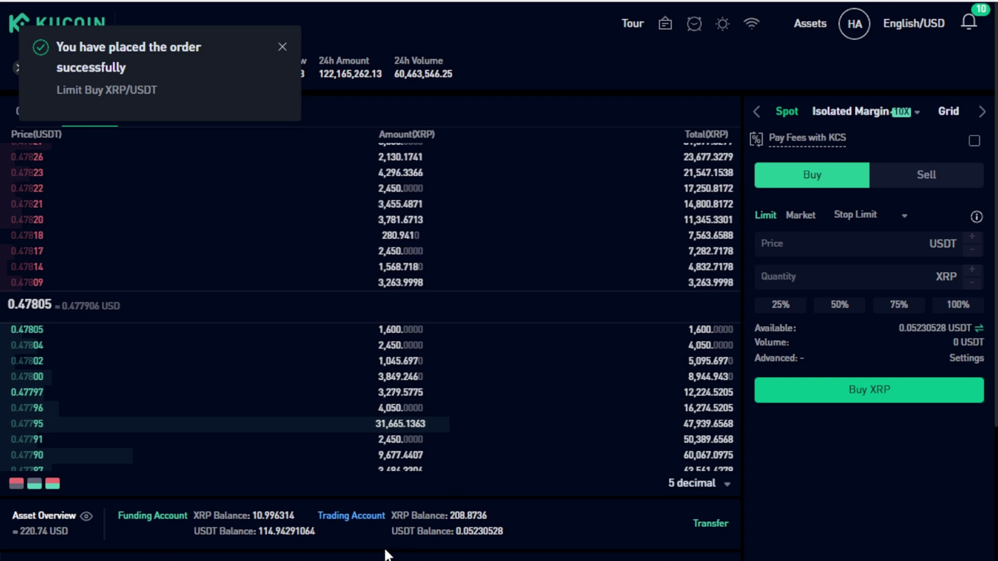
# Check the trading account's XRP balance, the available USDT, the funding account balances and the open orders
pyautogui.moveTo(392, 515); pyautogui.dragTo(491, 526)
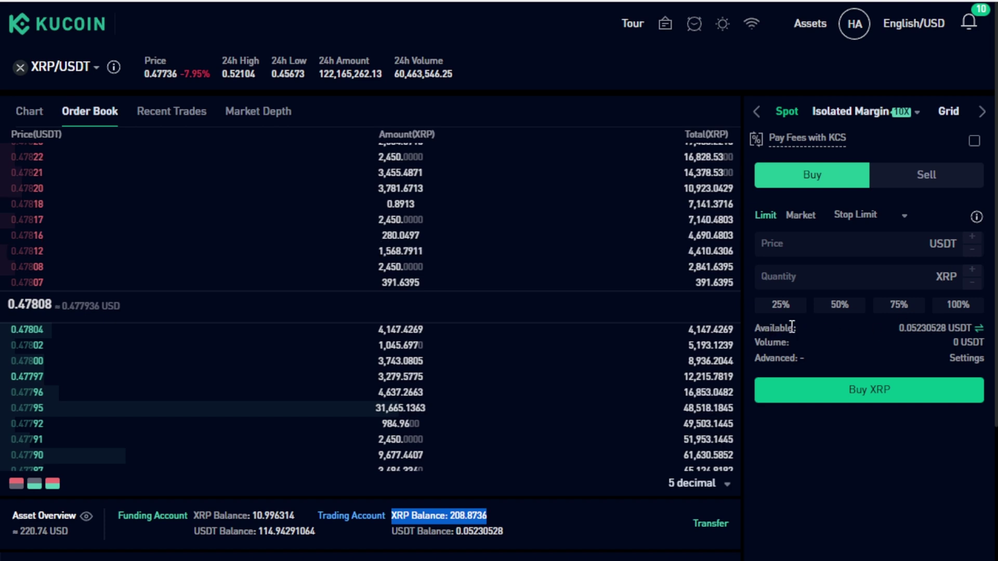
pyautogui.moveTo(898, 328); pyautogui.dragTo(958, 328)
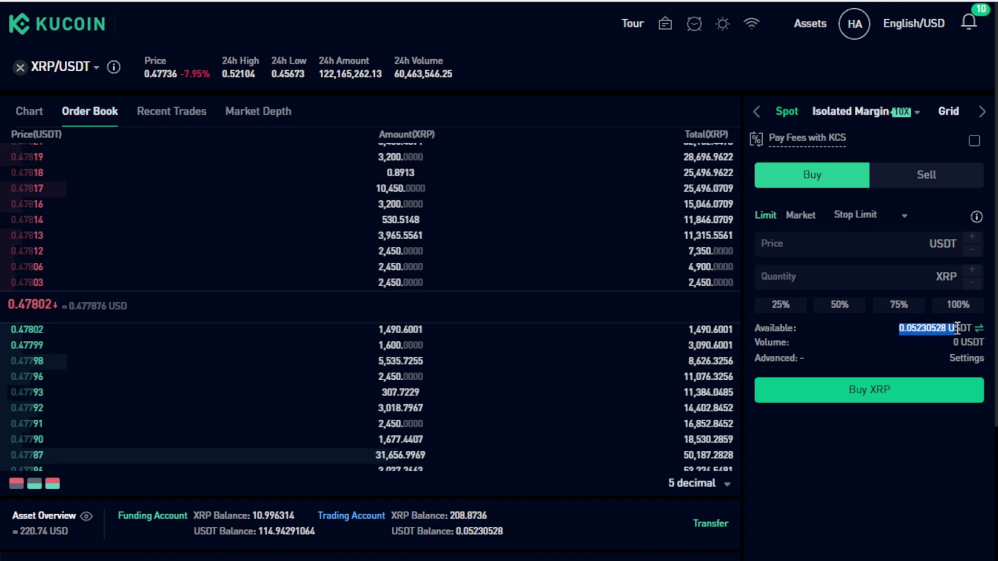
pyautogui.click(902, 332)
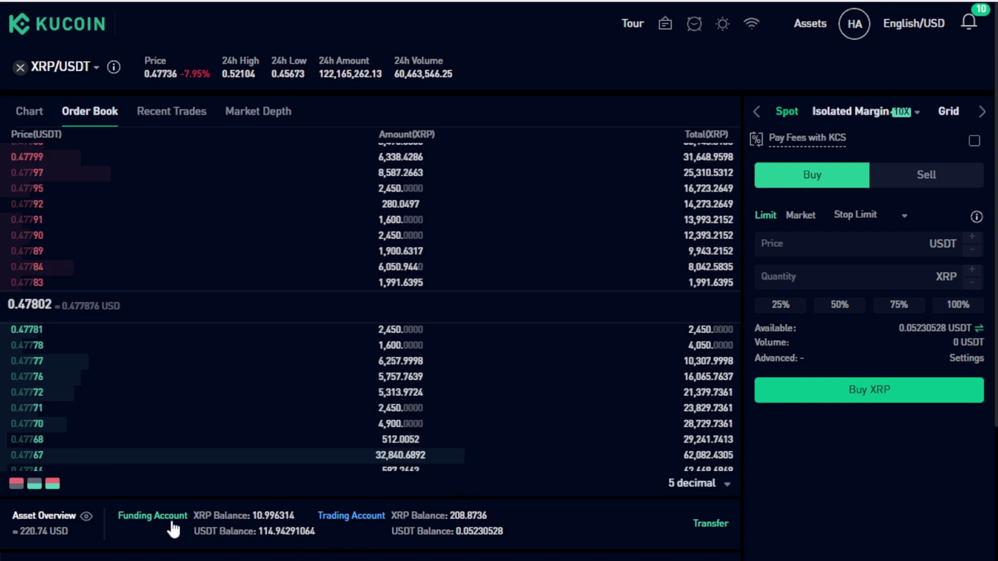
pyautogui.scroll(-3, 478, 515)
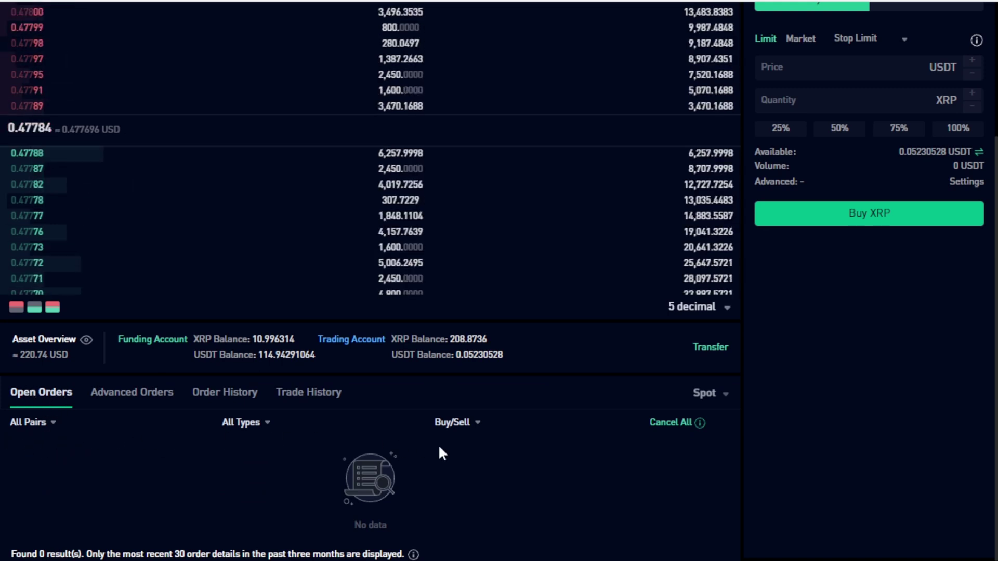
pyautogui.scroll(4, 183, 463)
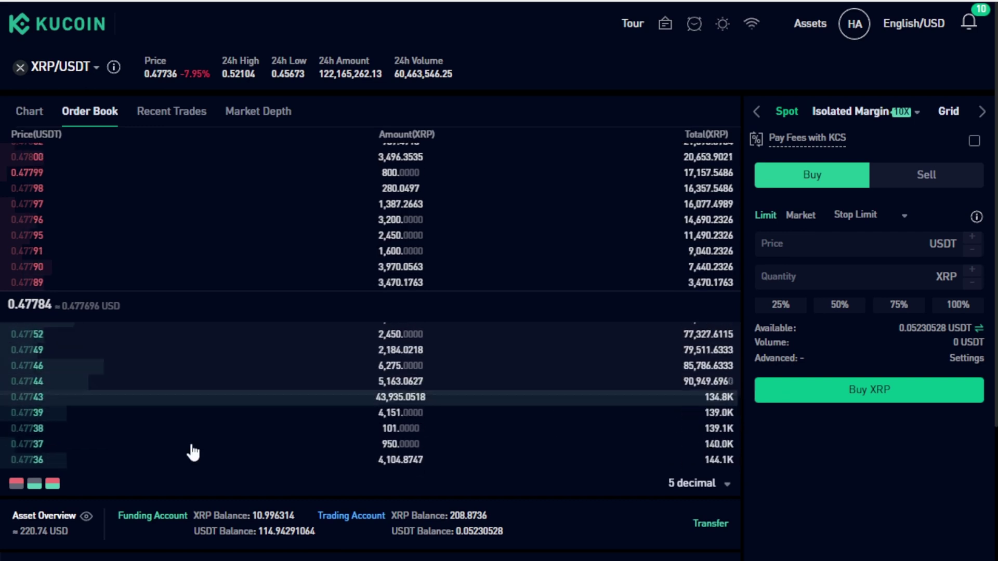
pyautogui.scroll(-4, 193, 411)
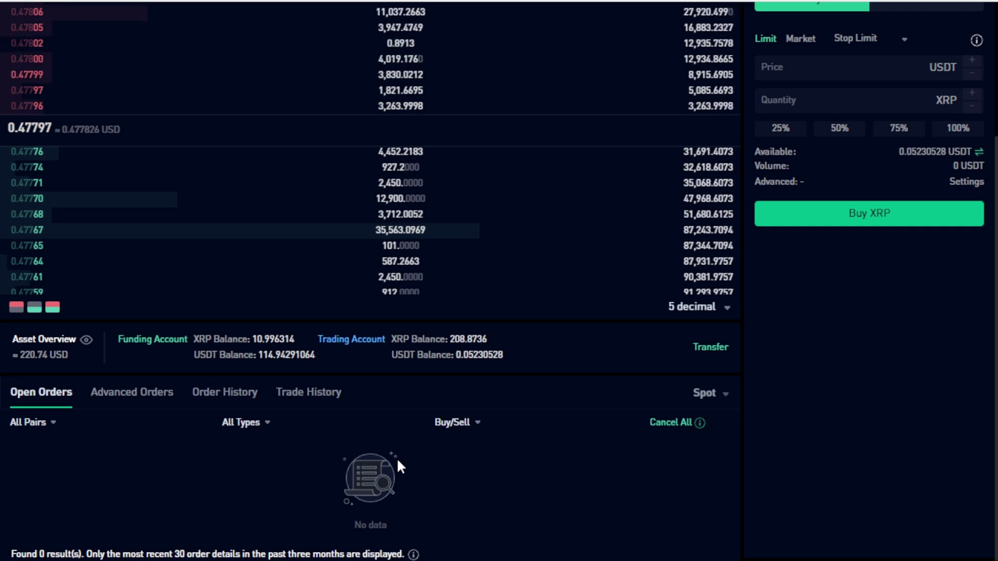
pyautogui.scroll(3, 946, 257)
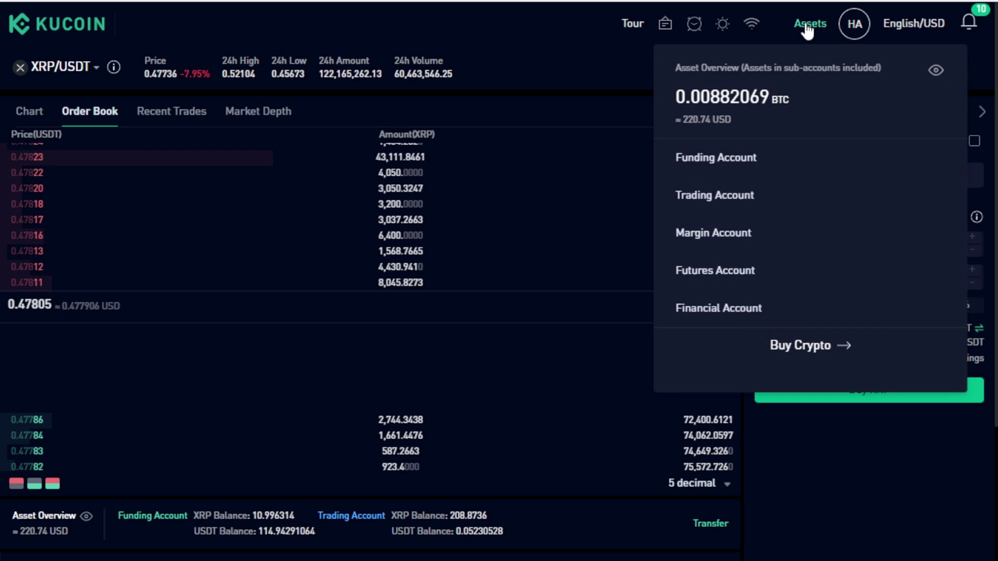
# Open the Trading Account from the asset overview and transfer the maximum amount, 208.8736 XRP, to the Funding Account (Main)
pyautogui.click(806, 26)
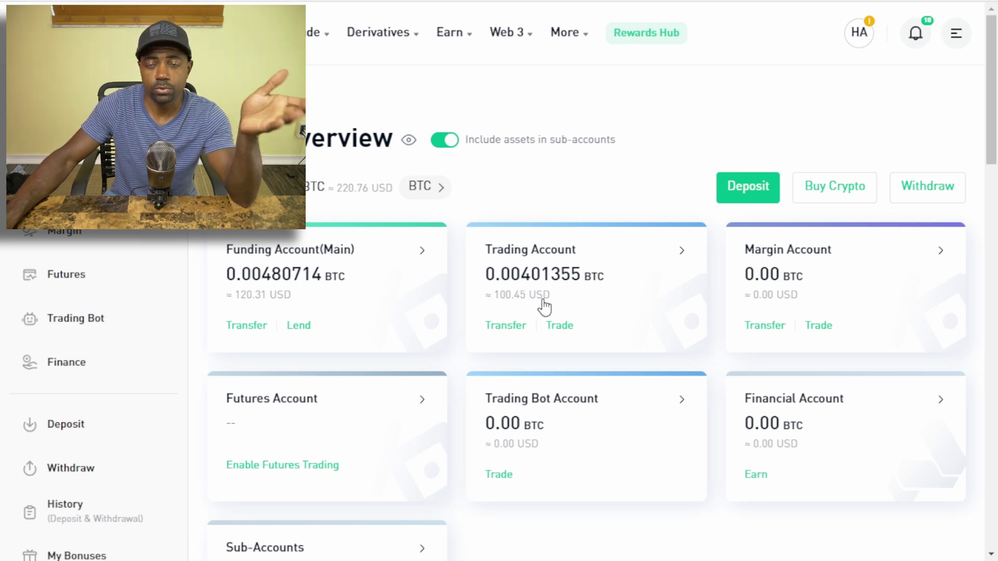
pyautogui.click(551, 263)
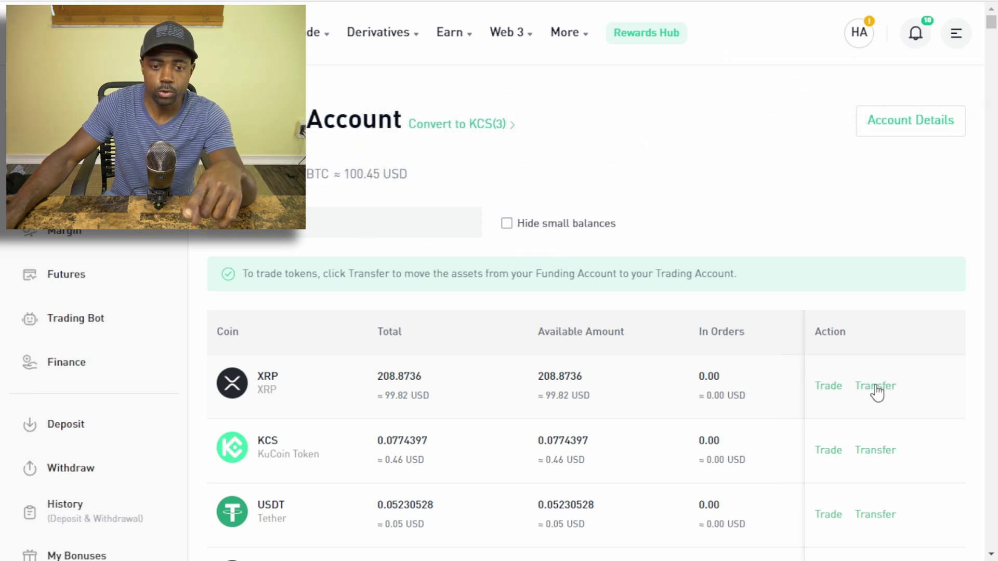
pyautogui.click(877, 393)
pyautogui.click(643, 190)
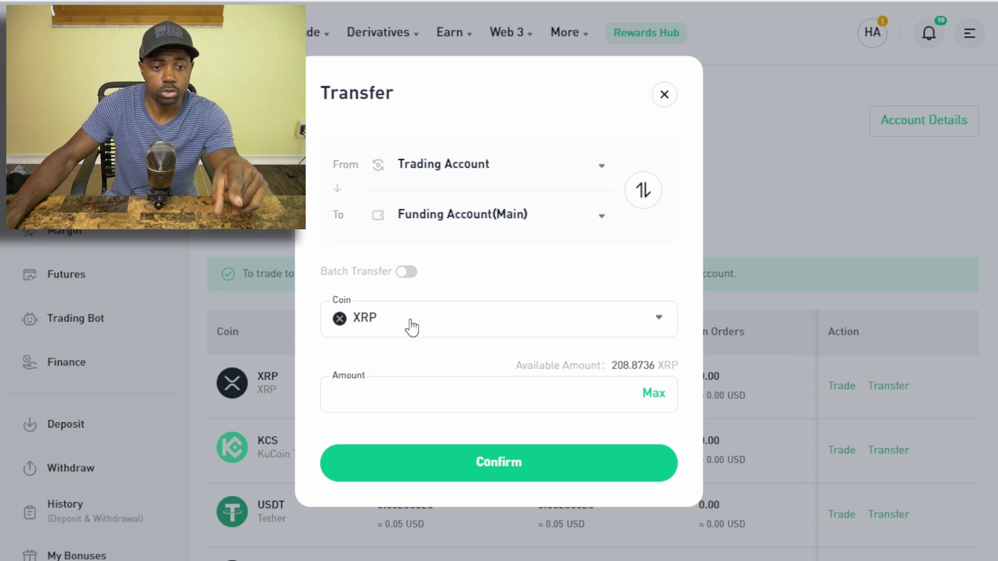
pyautogui.click(654, 394)
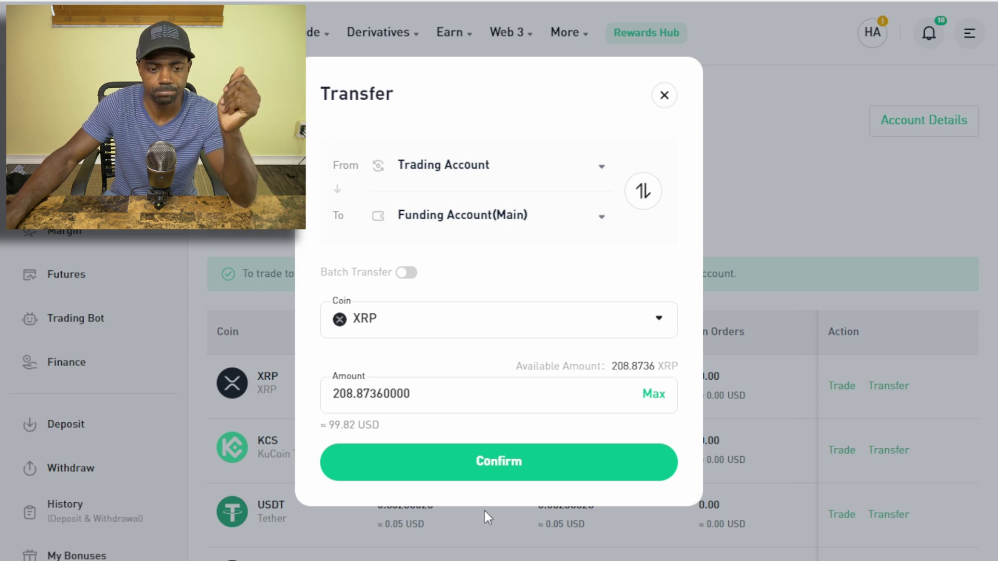
pyautogui.click(500, 460)
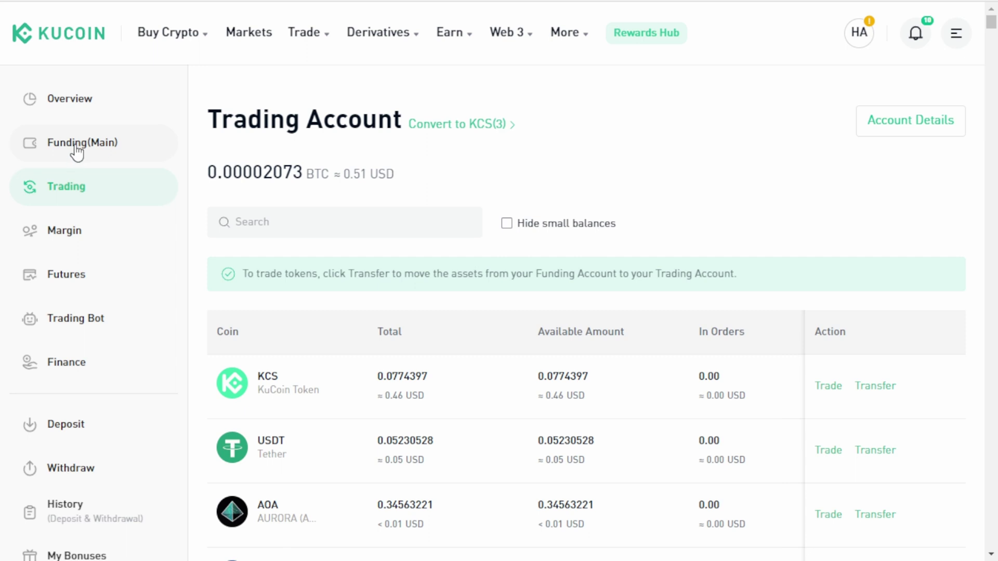
# Start an XRP withdrawal from the Funding Account (Main) and copy the XRP receiving address from the Exodus wallet
pyautogui.click(77, 150)
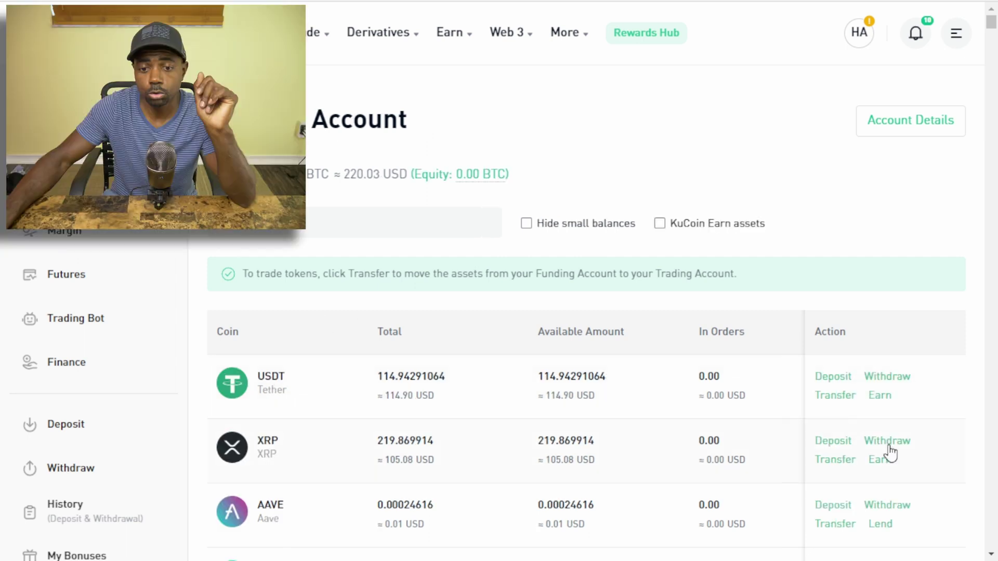
pyautogui.click(887, 441)
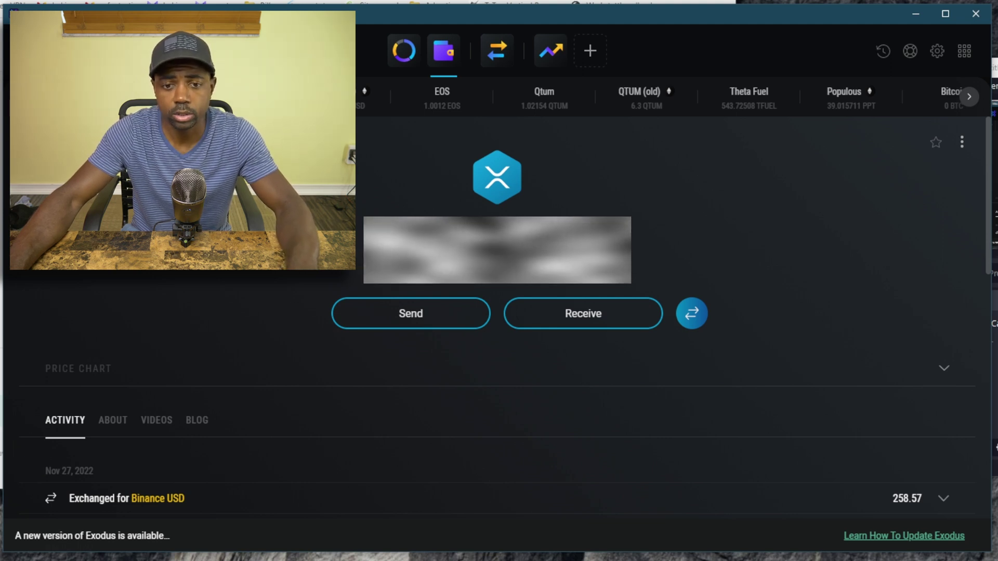
pyautogui.click(582, 315)
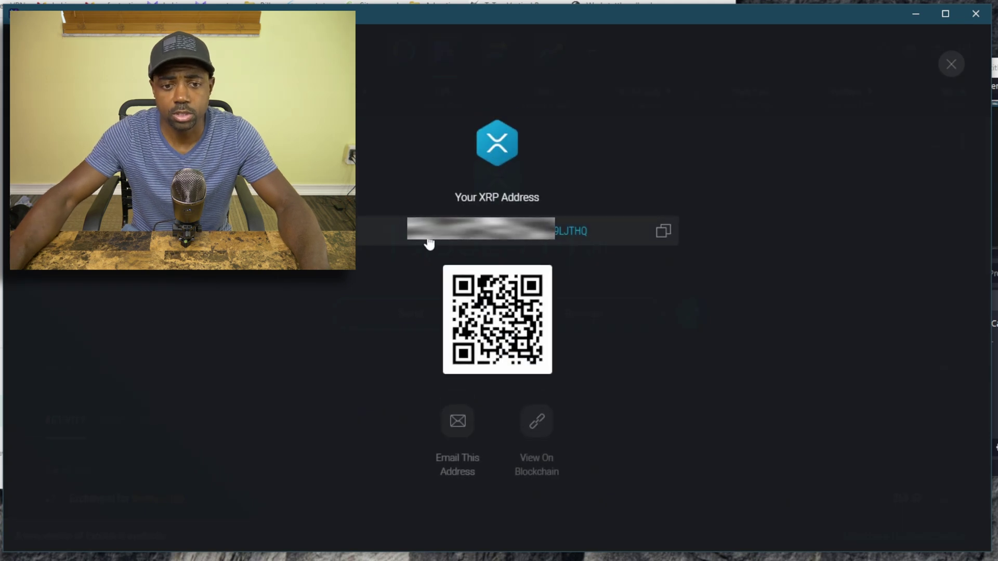
pyautogui.click(662, 232)
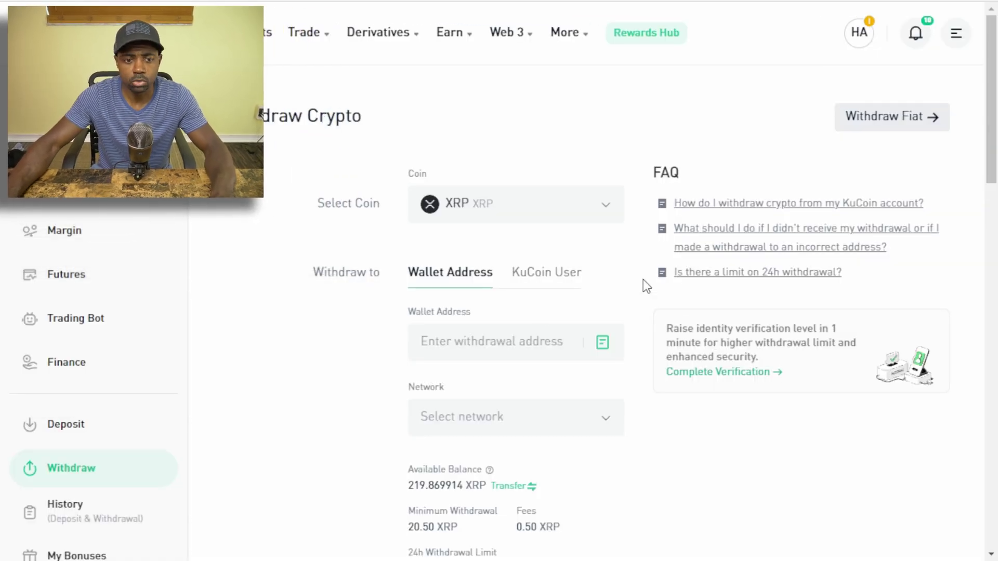
# Paste the copied Exodus XRP address as the withdrawal wallet address on KuCoin and check its last characters
pyautogui.click(432, 344)
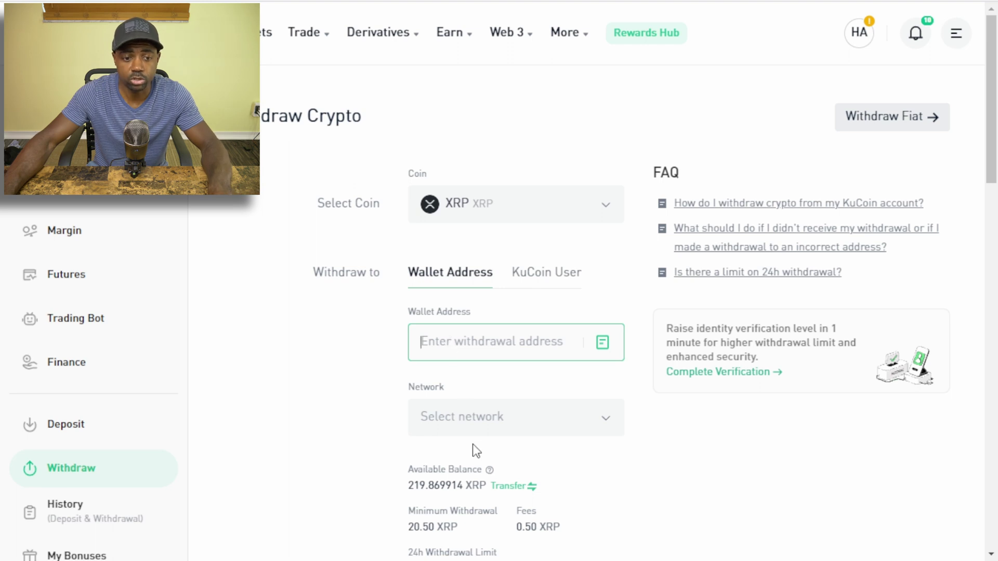
pyautogui.hotkey('ctrl', 'v')
pyautogui.click(475, 461)
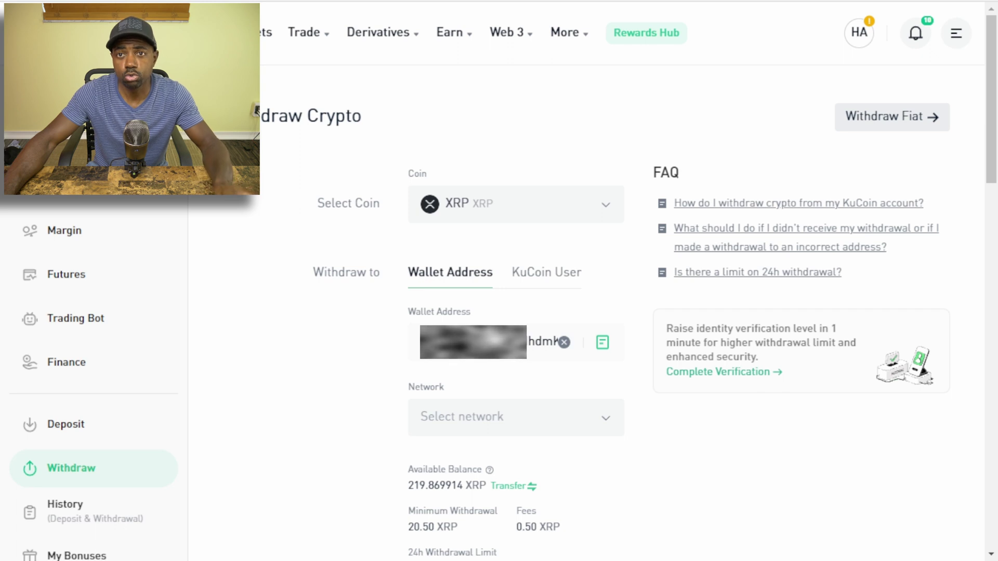
pyautogui.click(549, 367)
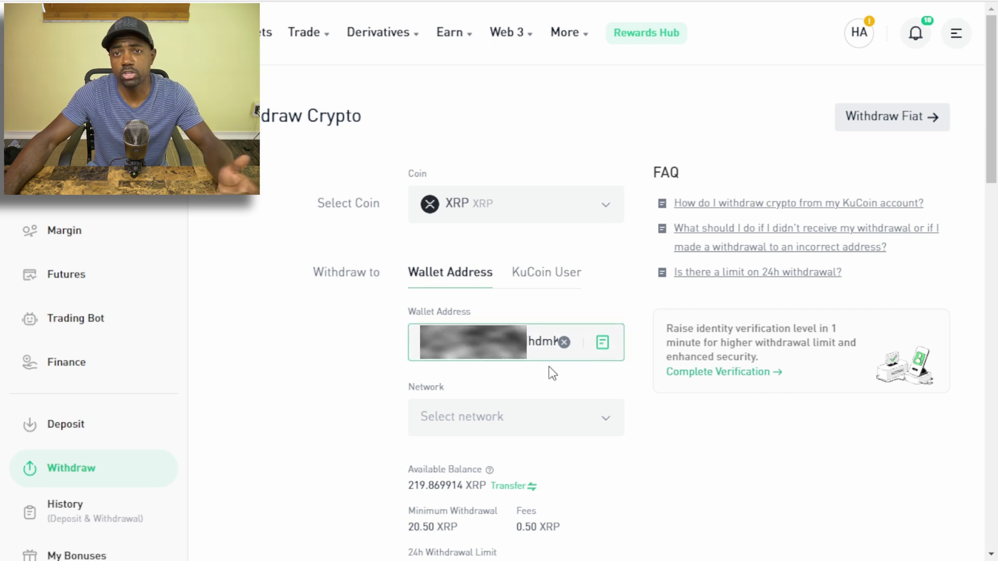
pyautogui.press('End')
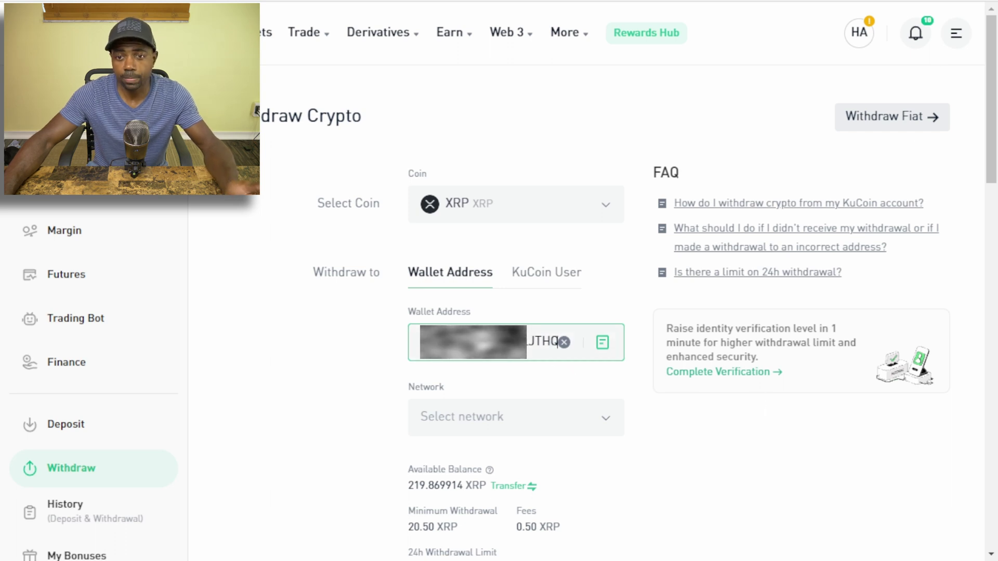
pyautogui.click(771, 403)
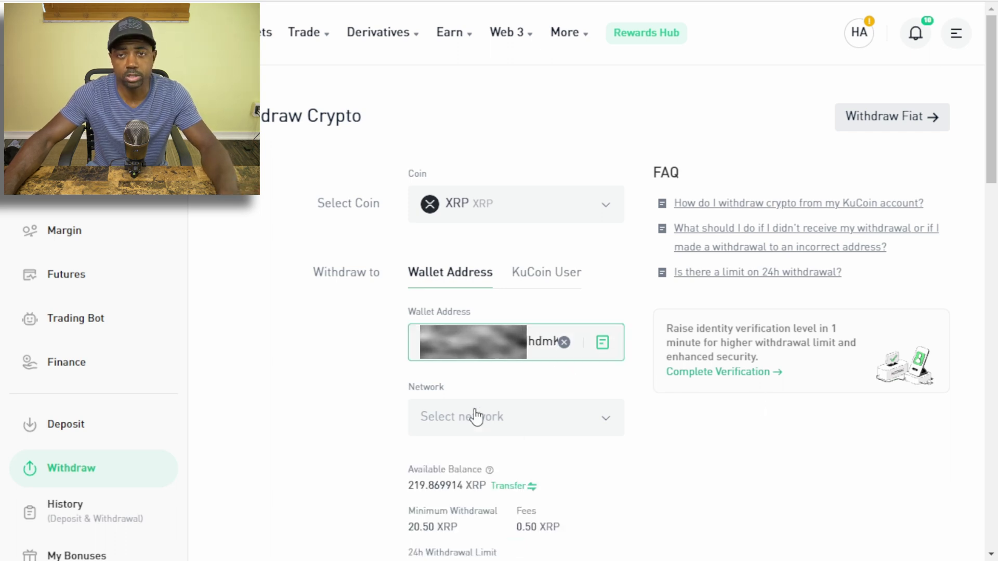
# Select the XRP (Ripple) network and set the withdrawal amount to everything available, 219.369914 XRP, leaving the tag empty
pyautogui.click(607, 422)
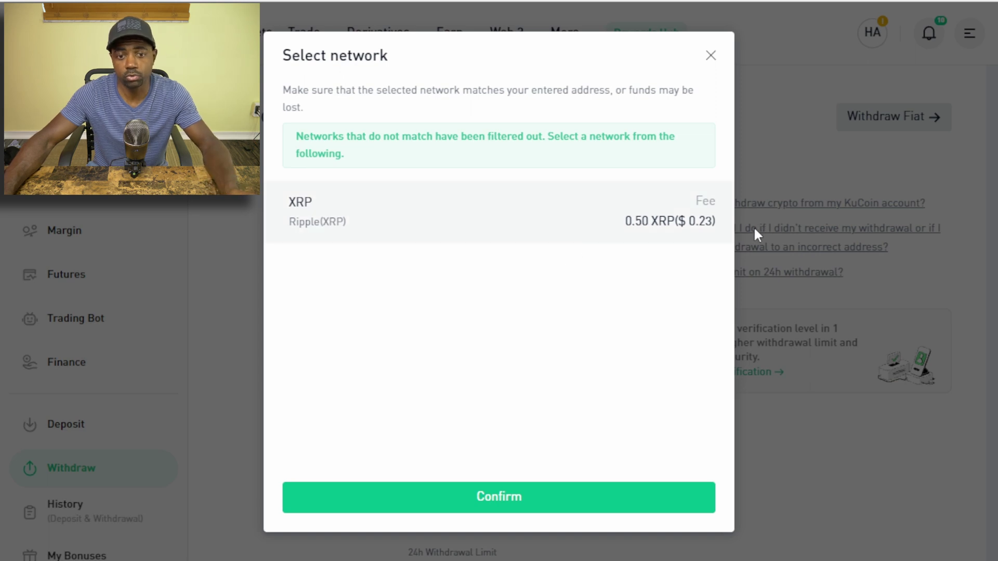
pyautogui.click(513, 504)
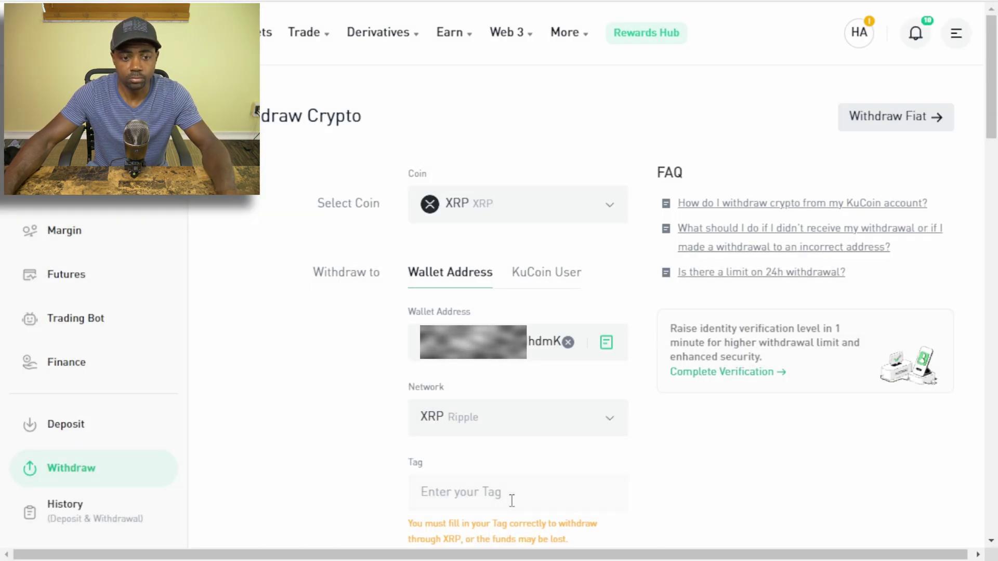
pyautogui.scroll(-5, 456, 260)
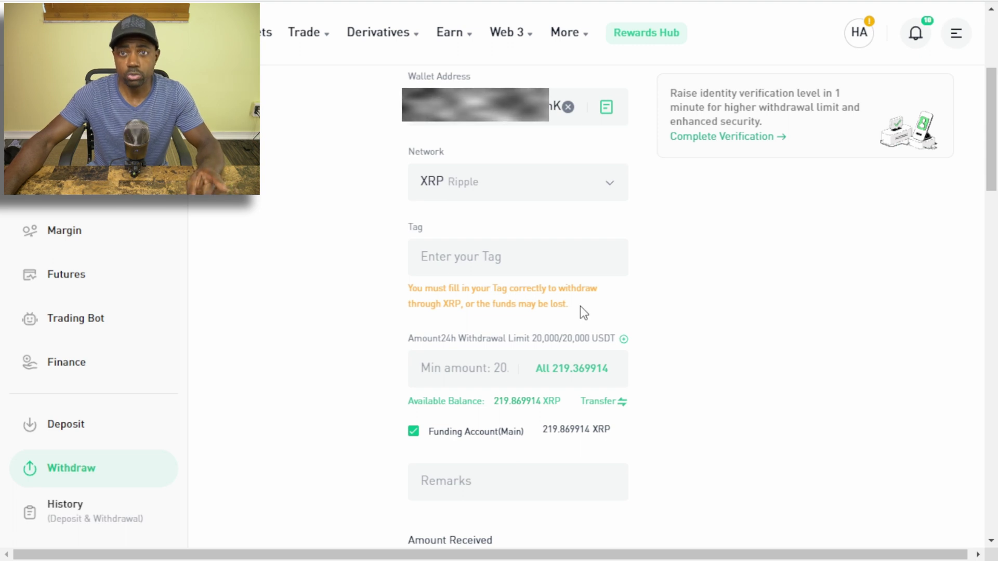
pyautogui.click(468, 373)
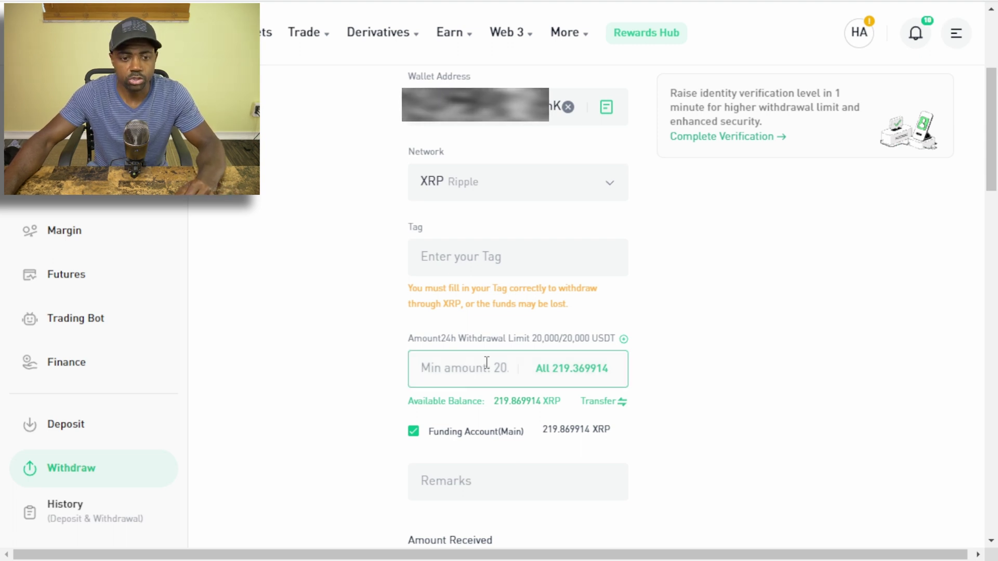
pyautogui.click(547, 369)
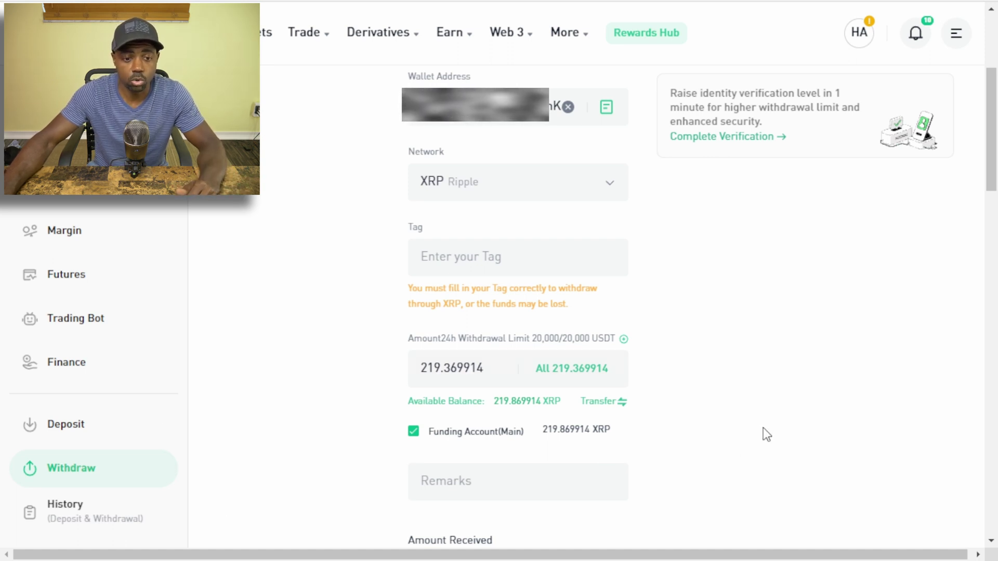
pyautogui.scroll(-3, 762, 435)
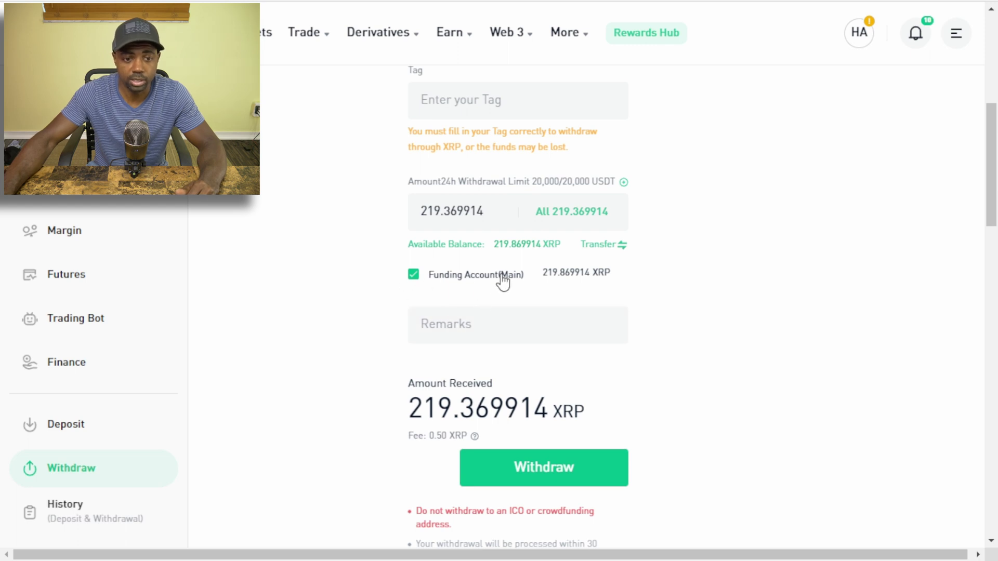
pyautogui.scroll(-3, 395, 235)
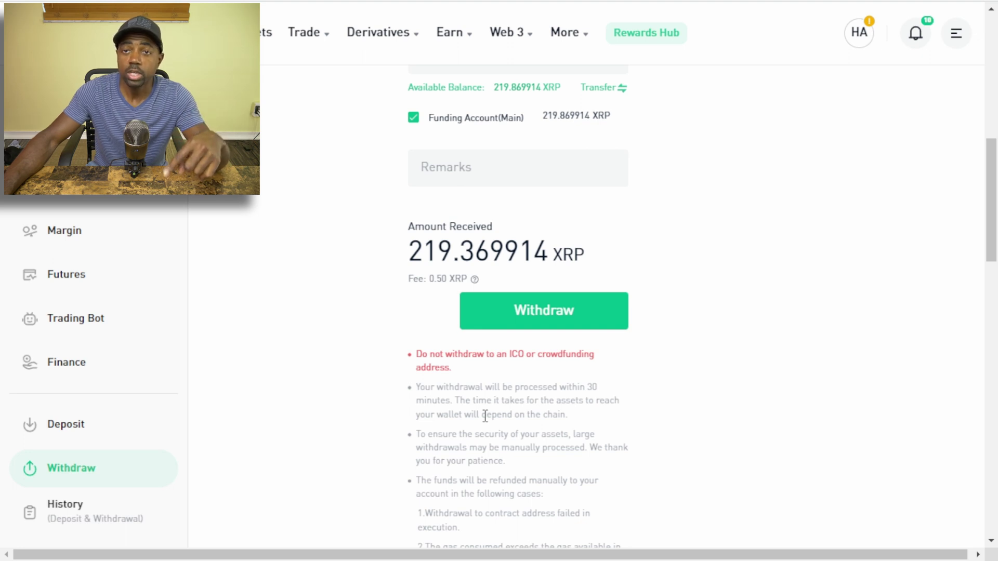
# Submit the XRP withdrawal, continue without a tag and confirm the withdrawal details
pyautogui.click(537, 310)
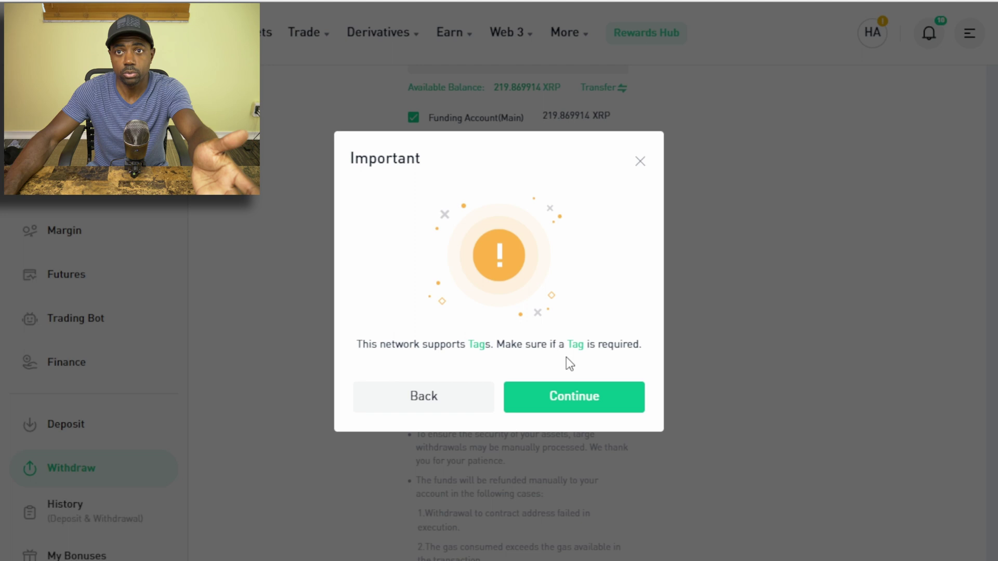
pyautogui.click(565, 403)
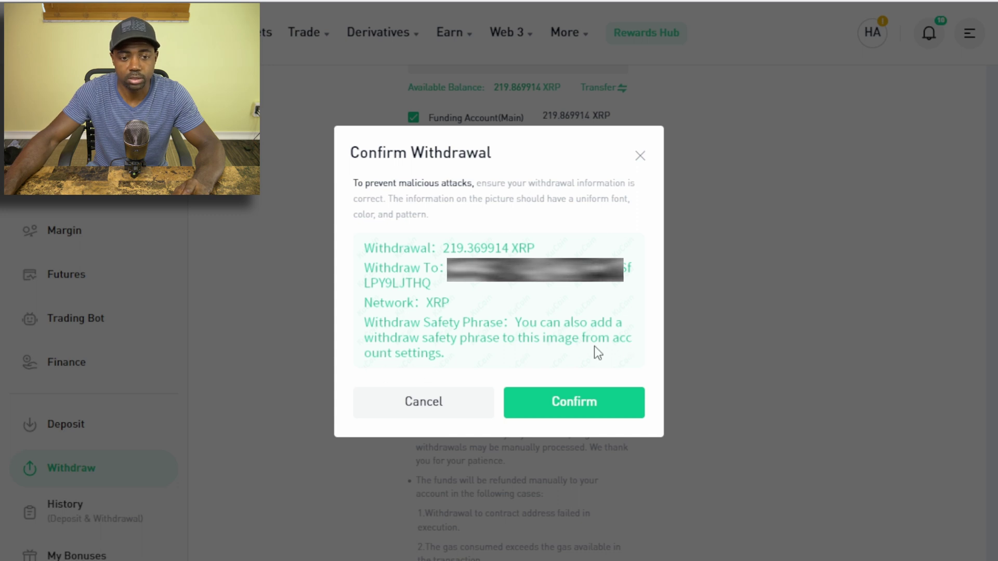
pyautogui.click(574, 410)
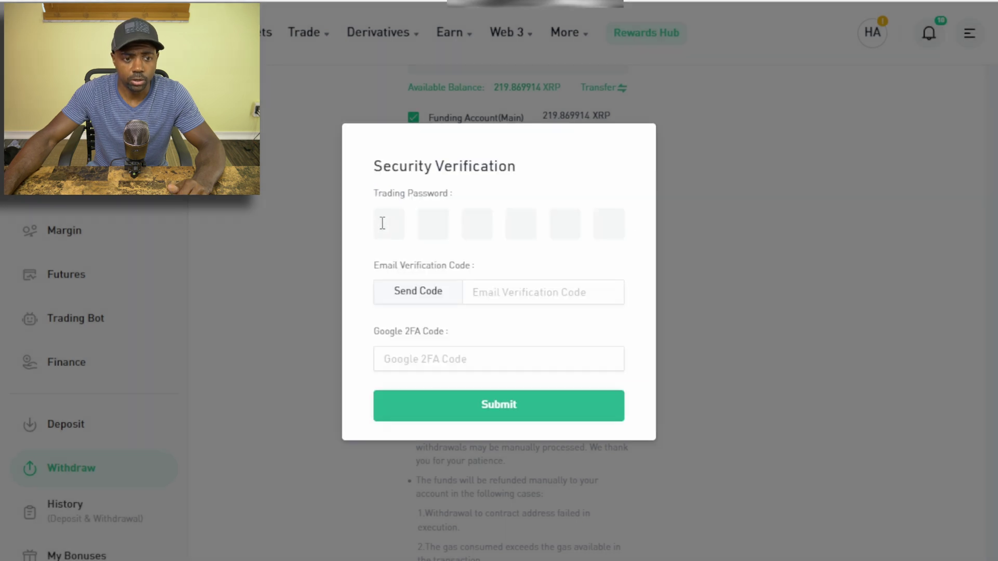
# Complete the security verification with the trading password, a requested email verification code and the Google 2FA code
pyautogui.click(380, 224)
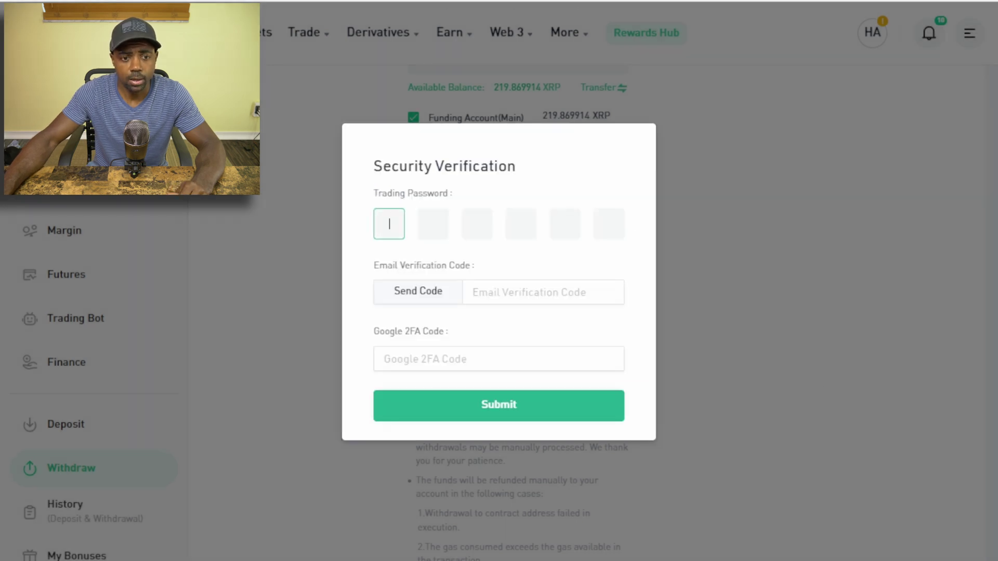
pyautogui.hotkey('ctrl', 'v')
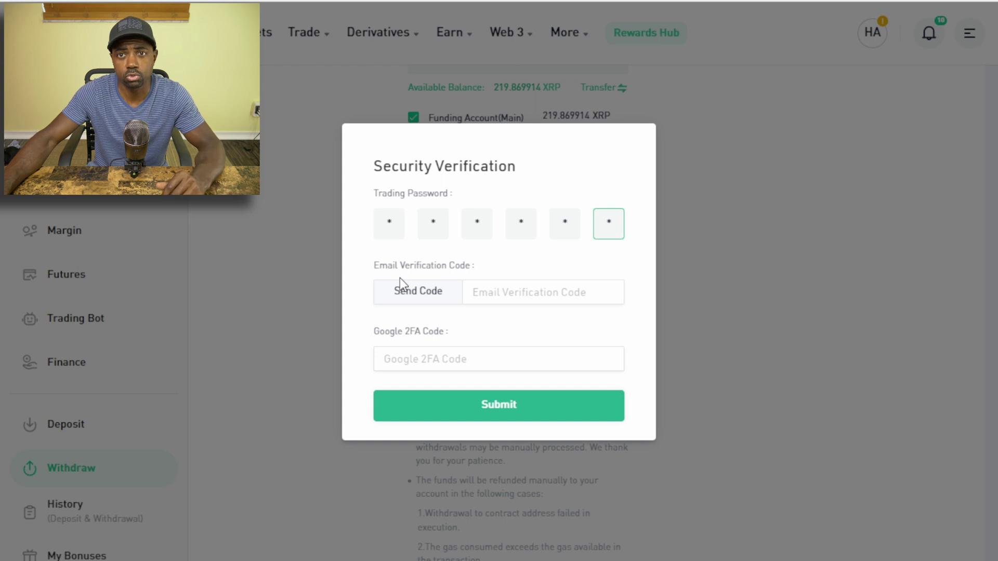
pyautogui.click(415, 294)
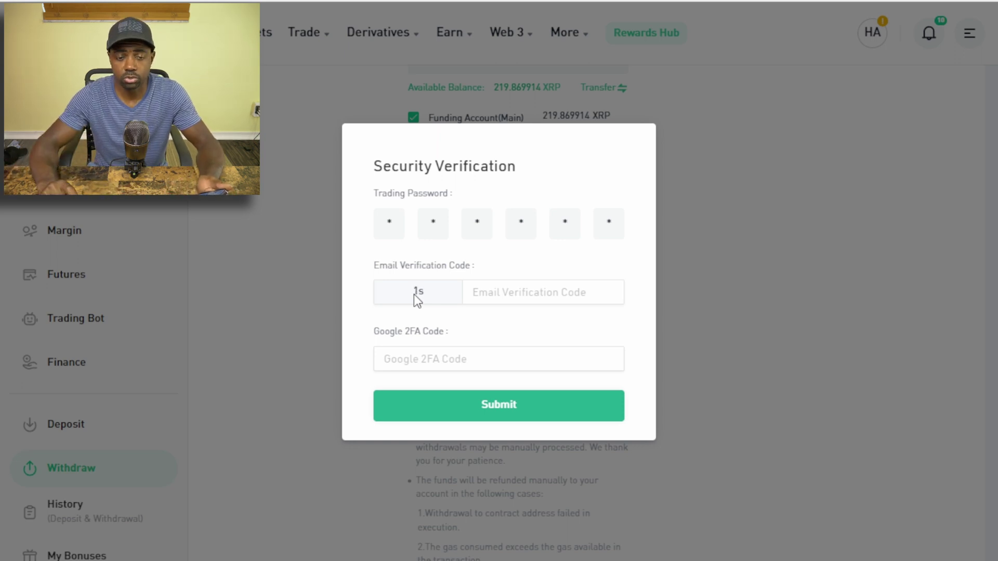
pyautogui.click(494, 292)
pyautogui.hotkey('ctrl', 'v')
pyautogui.click(503, 361)
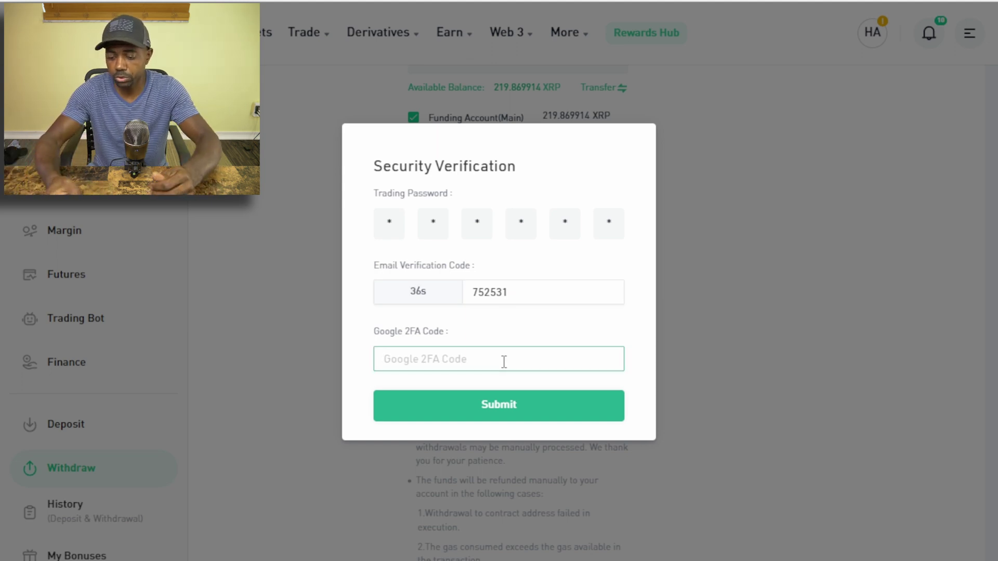
pyautogui.hotkey('ctrl', 'v')
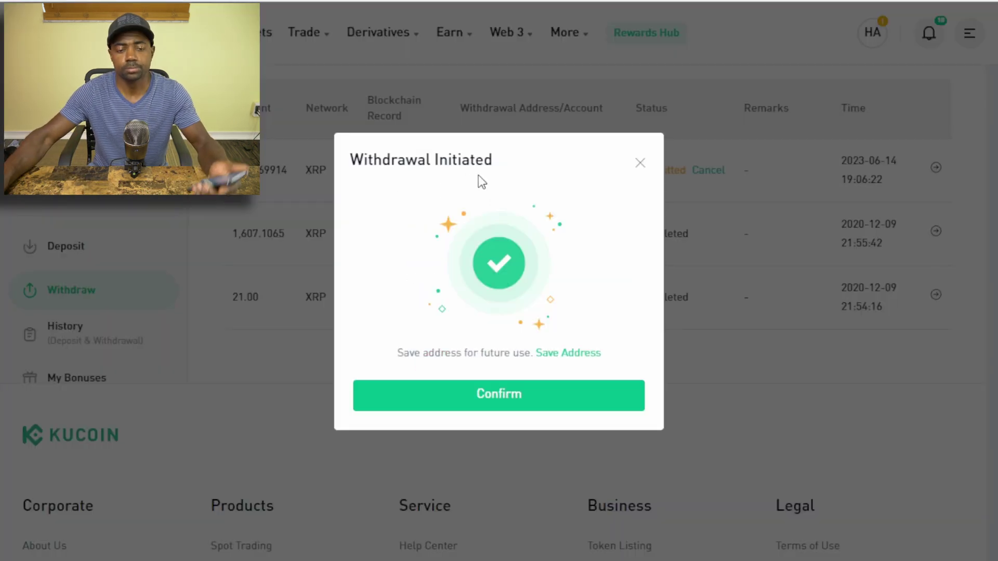
# Close the withdrawal notice and open the blockchain transaction of the 219.369914 XRP withdrawal, dismissing the saved-version prompt
pyautogui.click(693, 507)
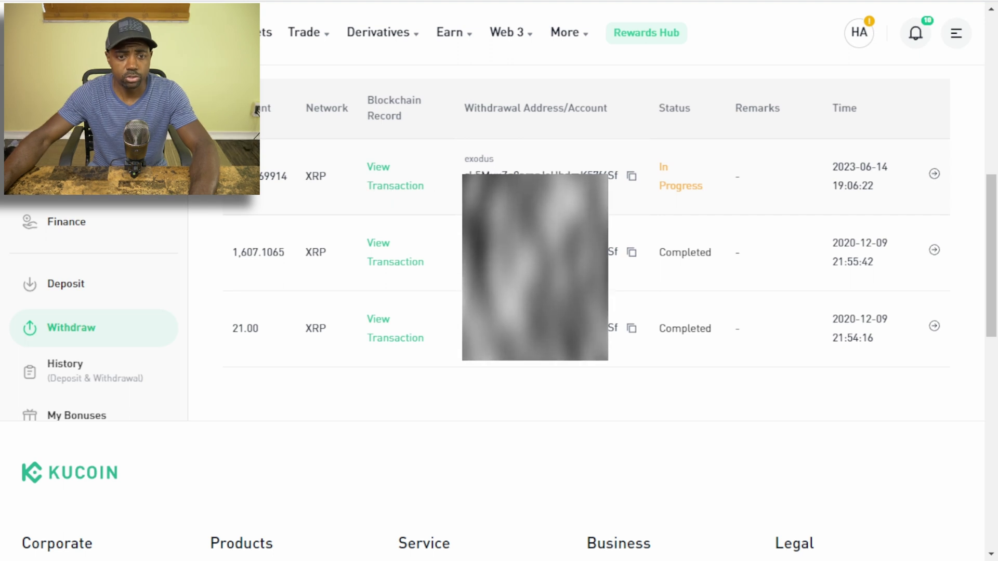
pyautogui.scroll(3, 520, 239)
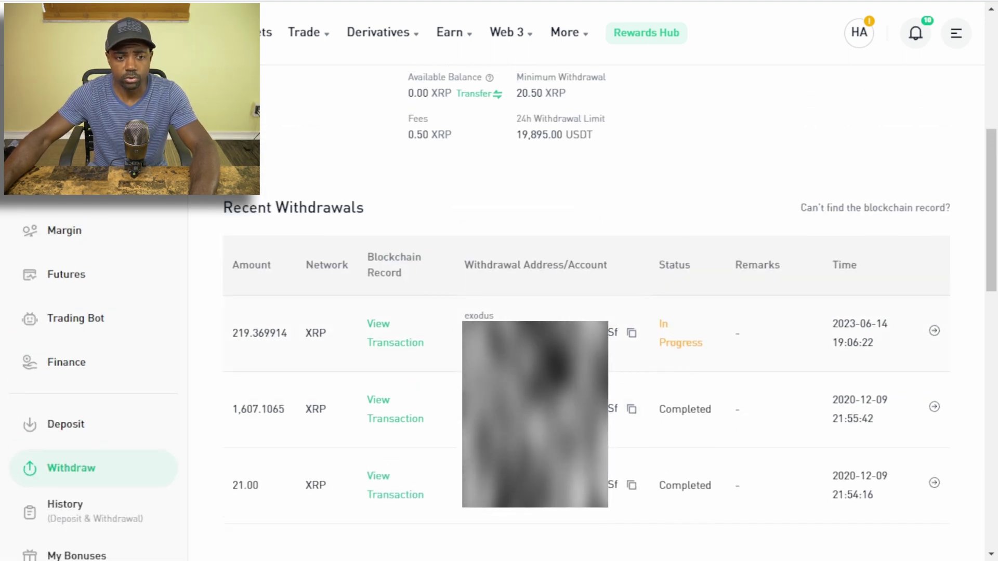
pyautogui.click(378, 343)
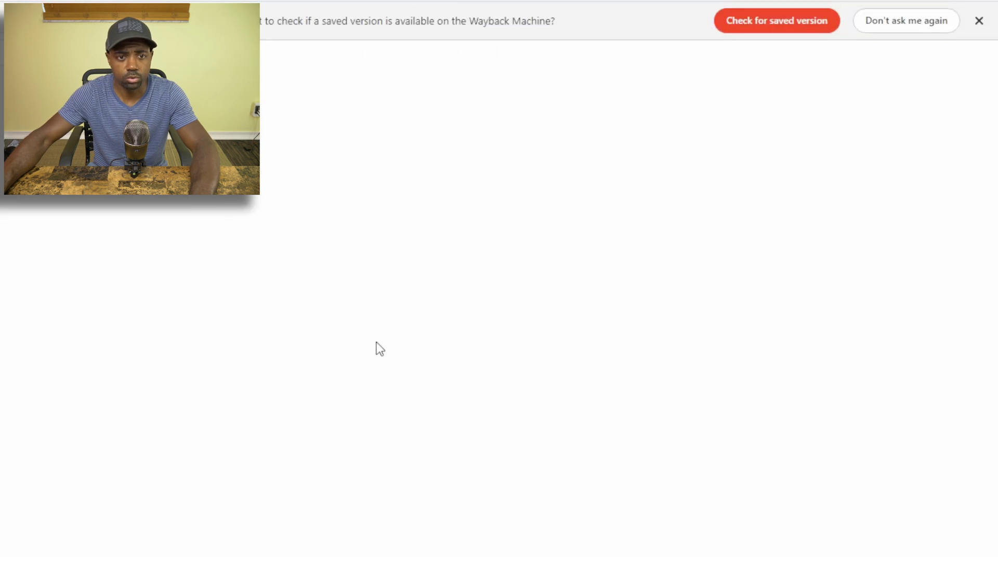
pyautogui.click(979, 22)
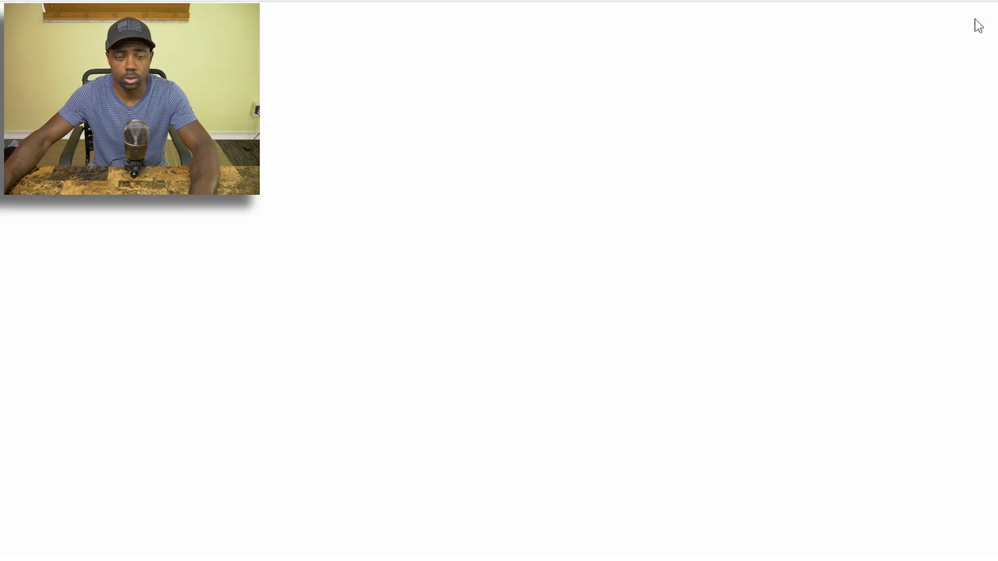